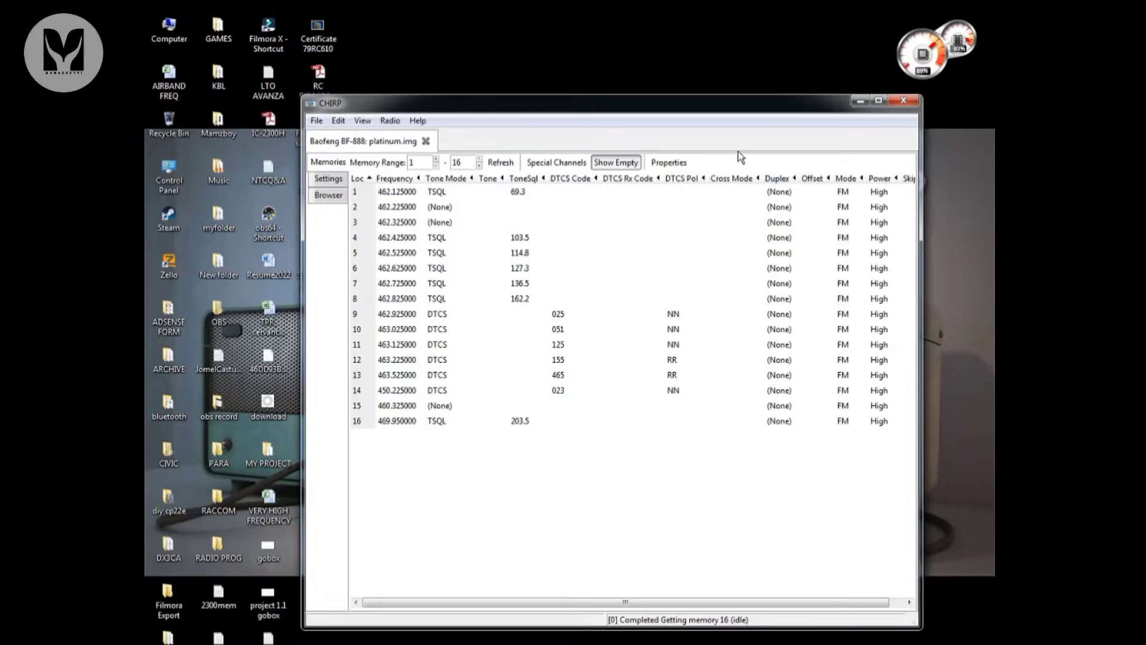
Expand the memory array in the image's element browser and inspect the raw fields of memory[16][0] and memory[16][1]
drag(724, 110, 707, 110)
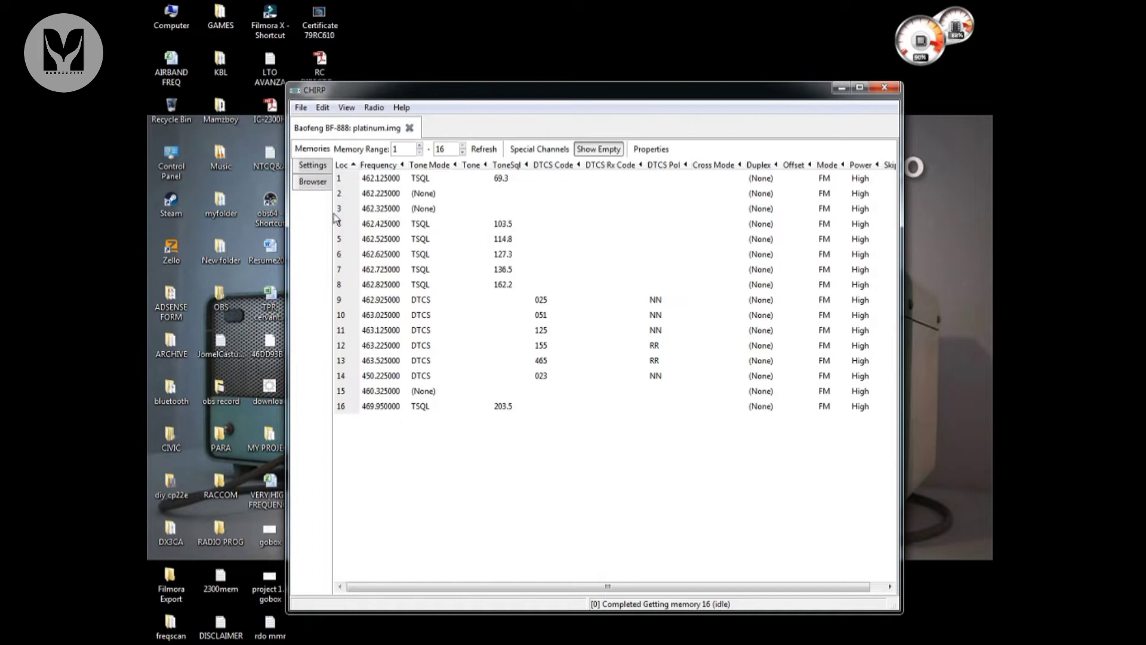
click(312, 183)
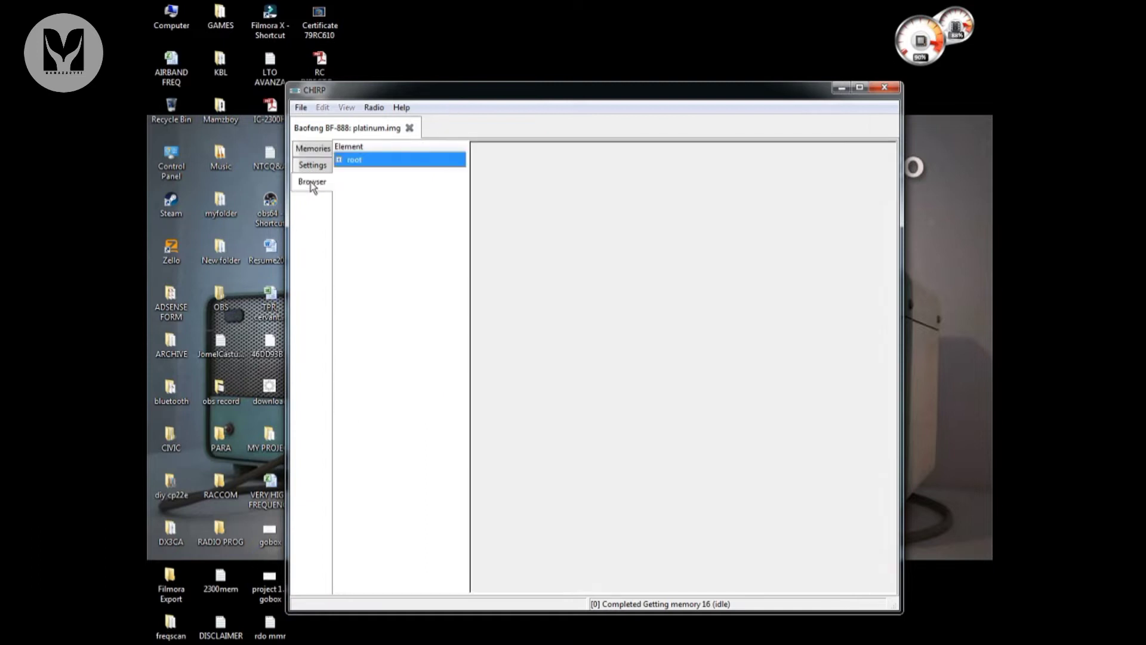
click(339, 160)
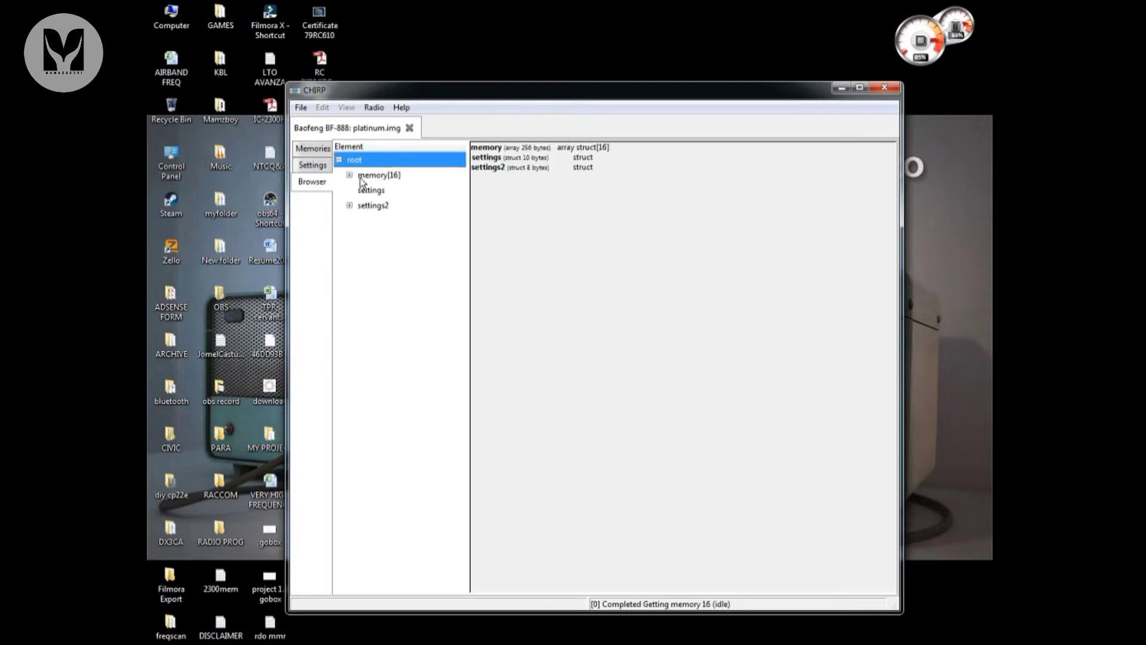
click(349, 175)
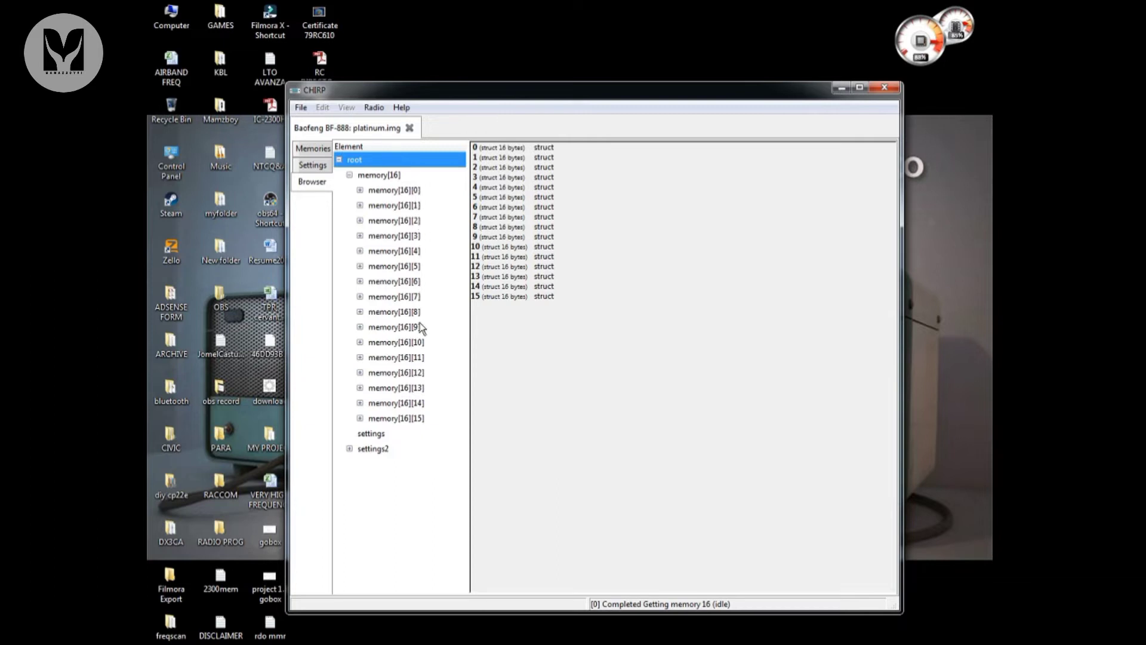
click(402, 191)
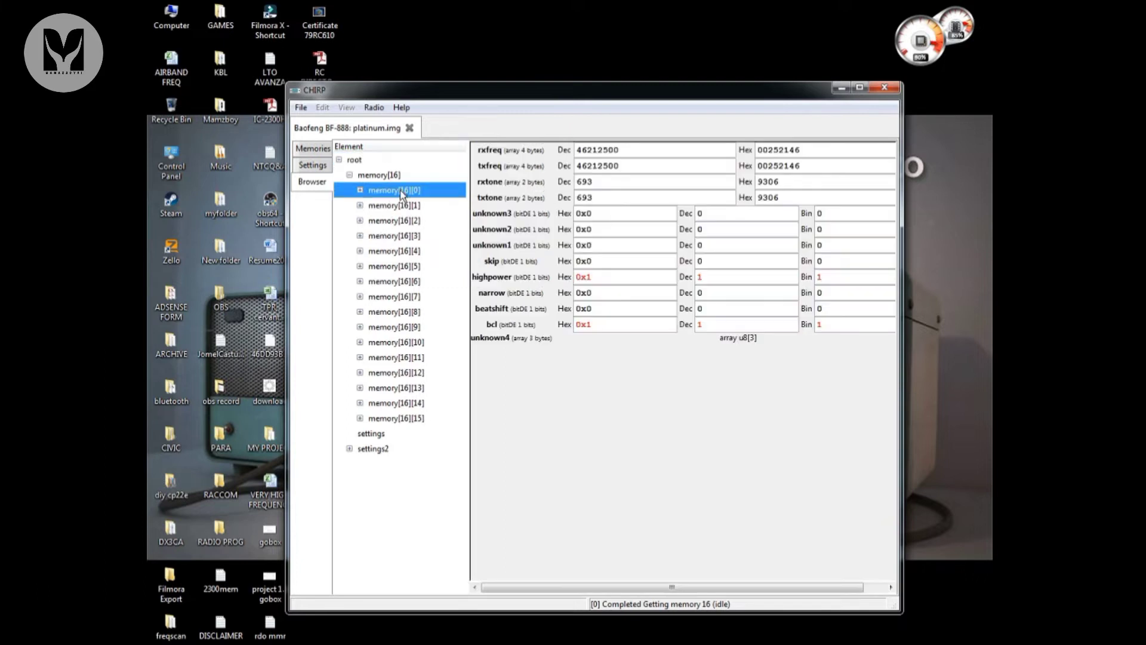
click(405, 207)
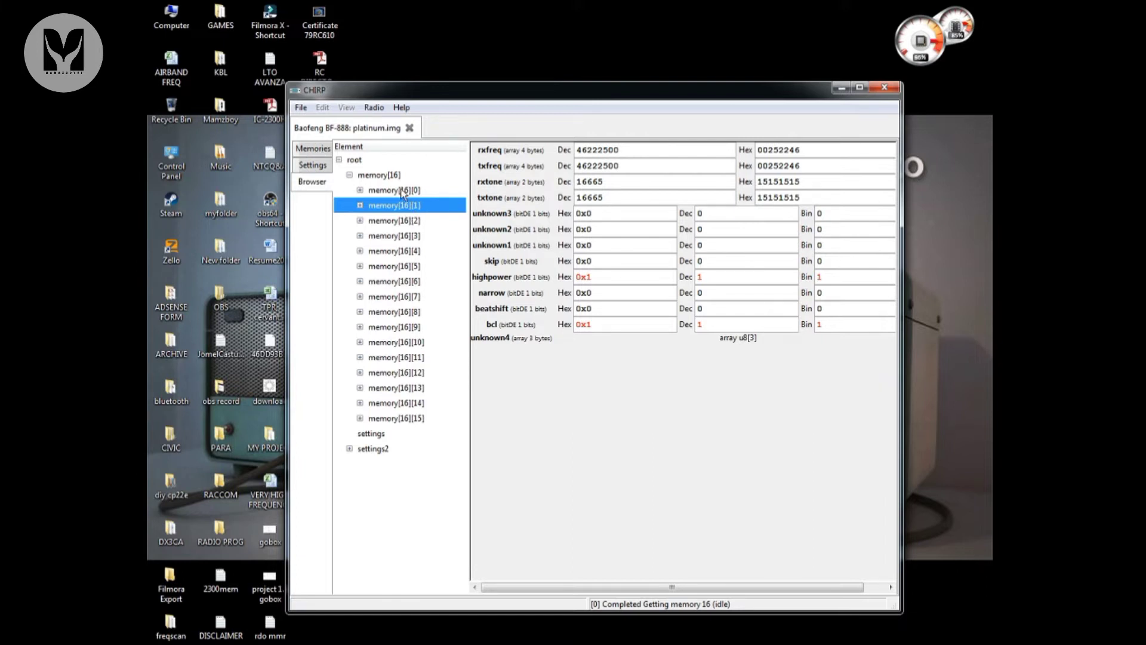
Compare the entries for channels 1 and 2 in the memory list, including channel 1's tone squelch
click(315, 150)
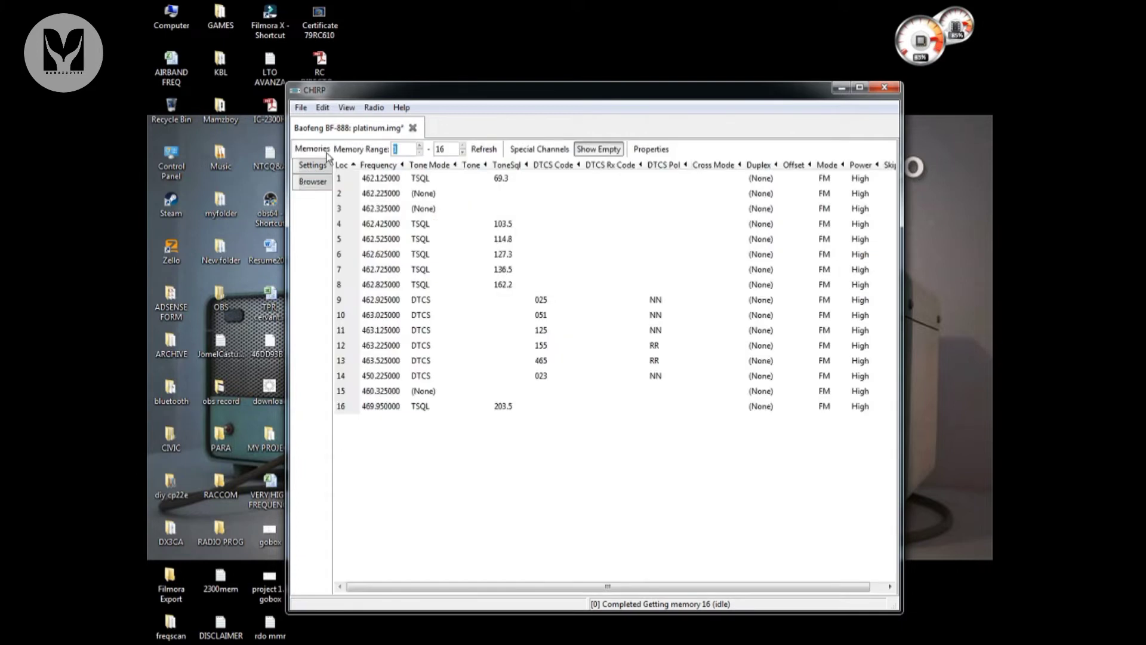
click(383, 179)
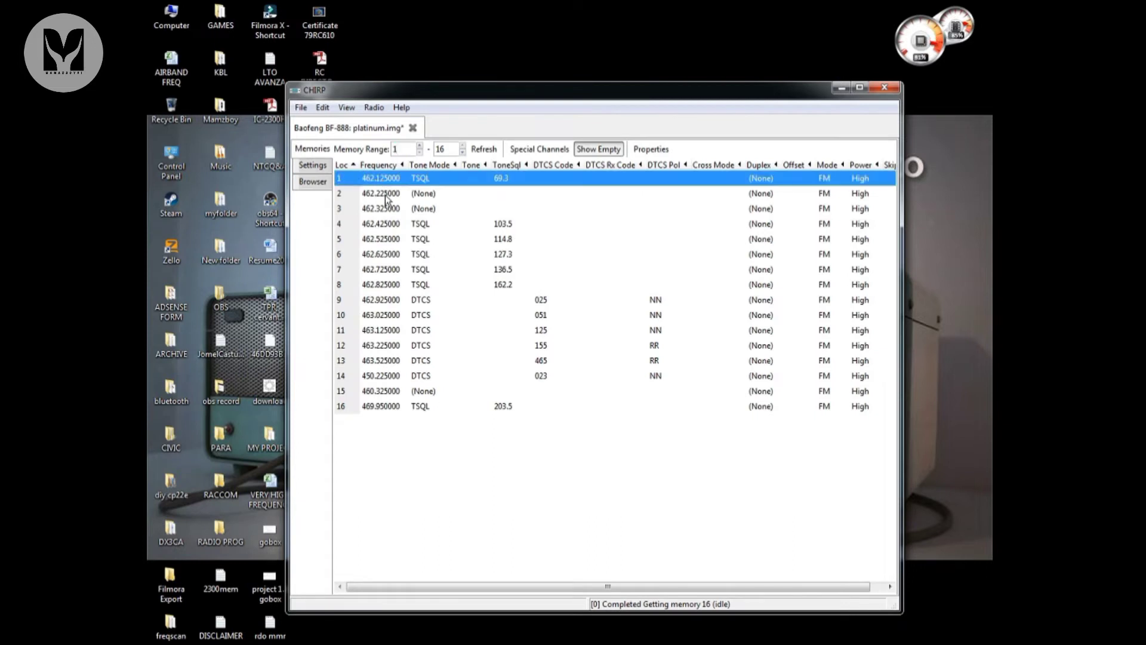
click(387, 195)
click(391, 181)
click(505, 181)
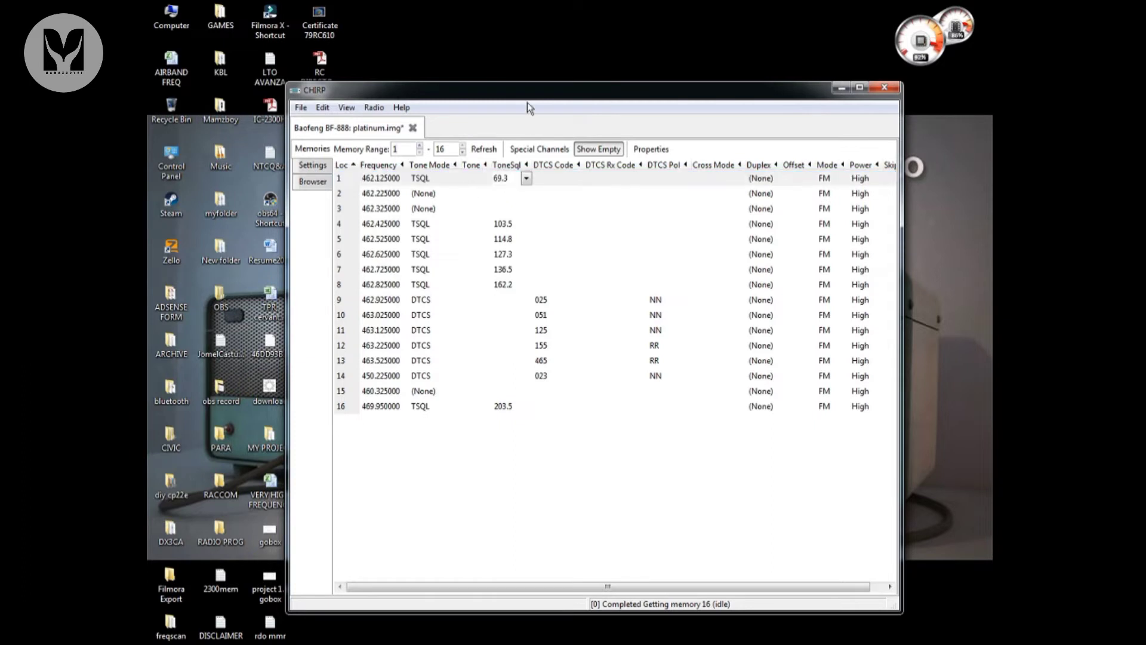
click(379, 195)
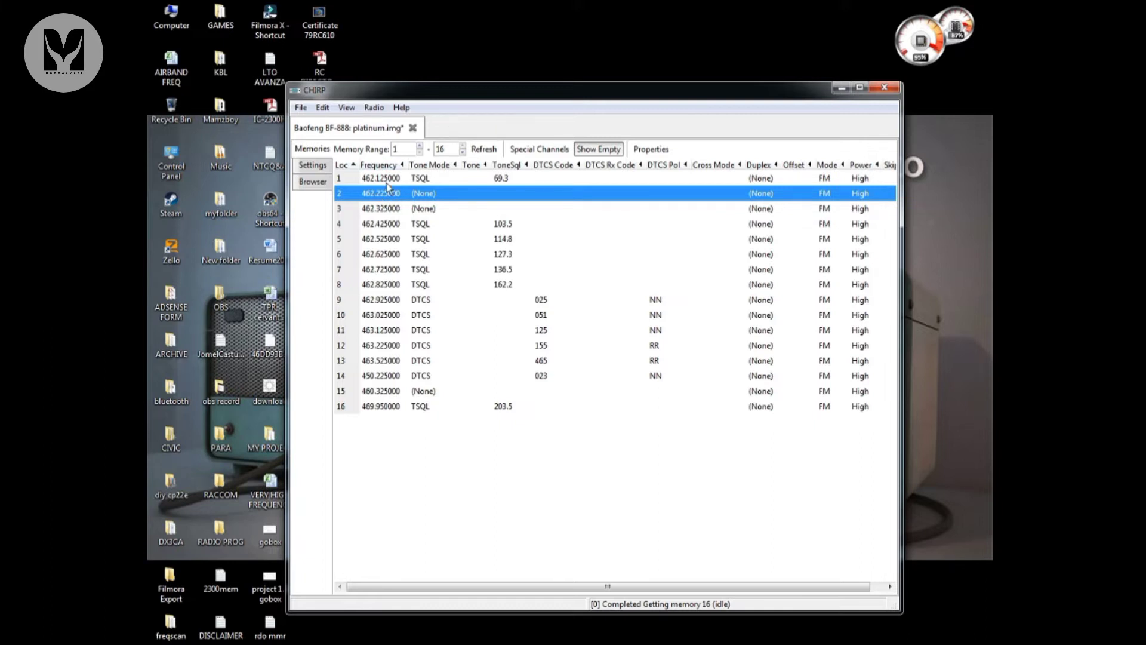
click(380, 178)
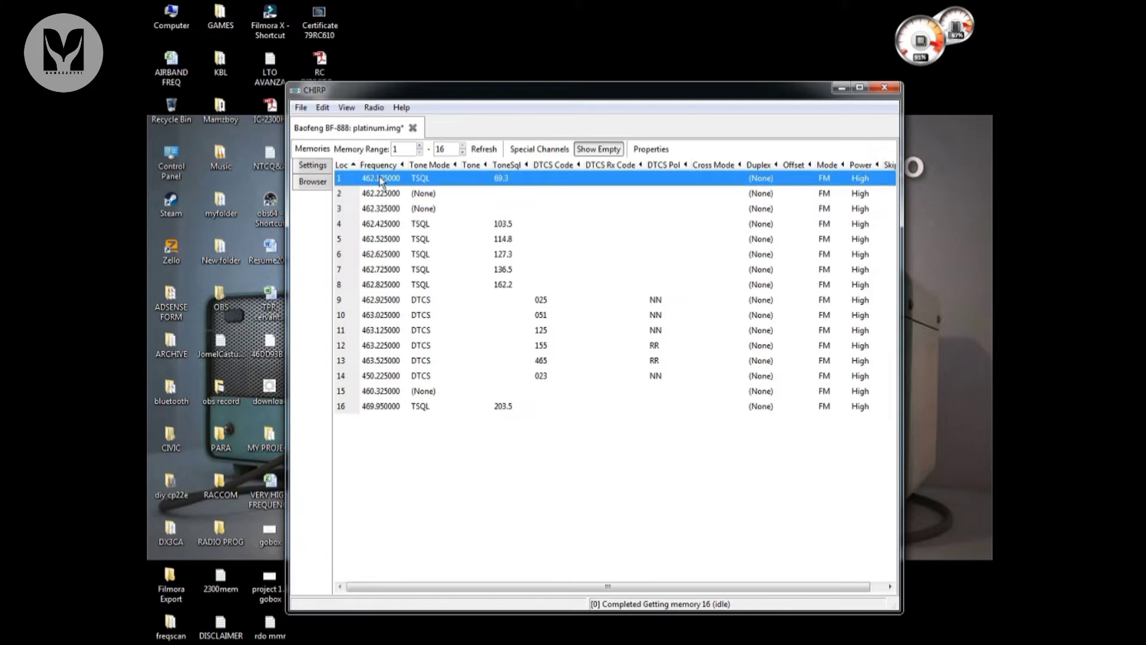
click(381, 194)
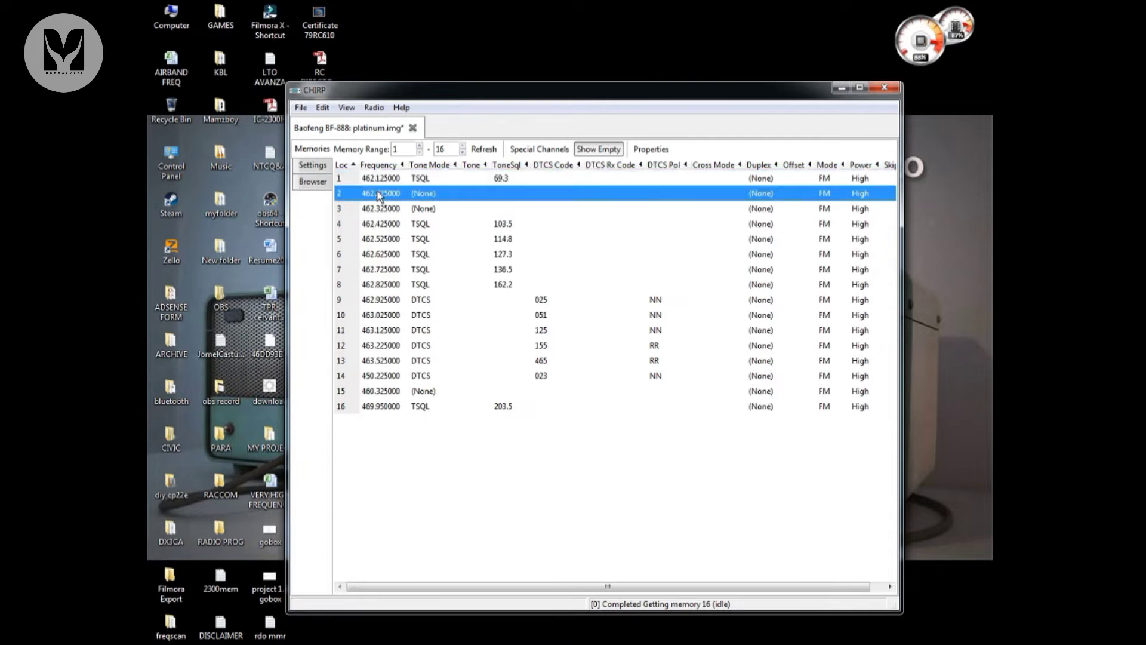
click(372, 177)
click(374, 192)
click(372, 178)
click(374, 192)
click(374, 181)
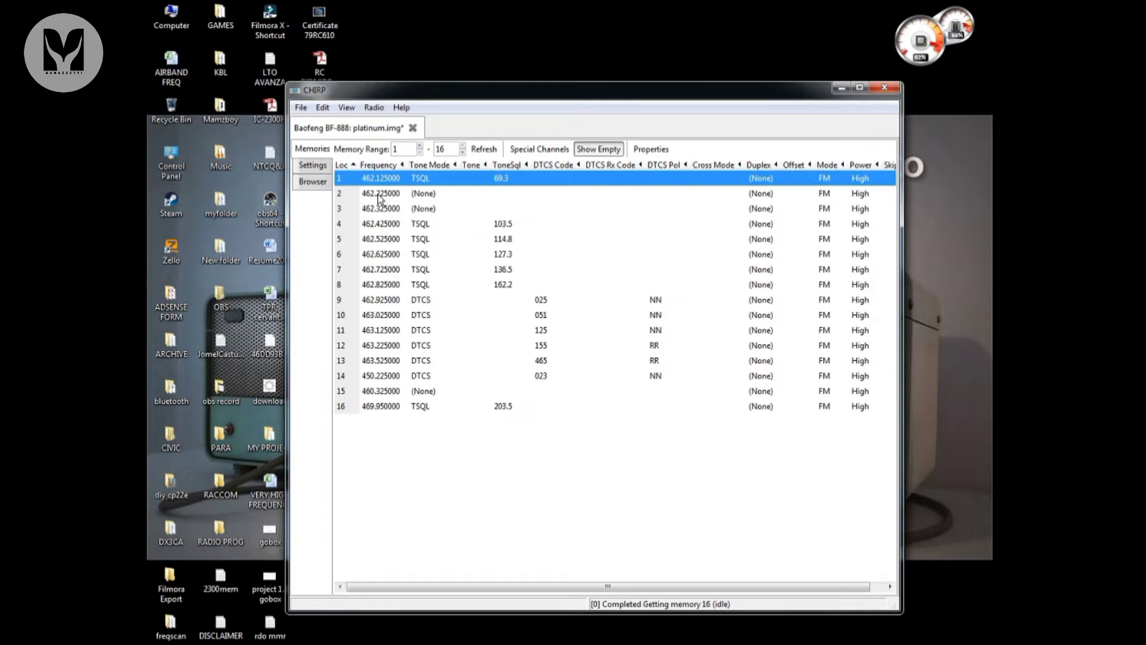
Examine the raw rxtone and txtone fields of memory[16][0] in the element browser, and return to the memory list
click(312, 184)
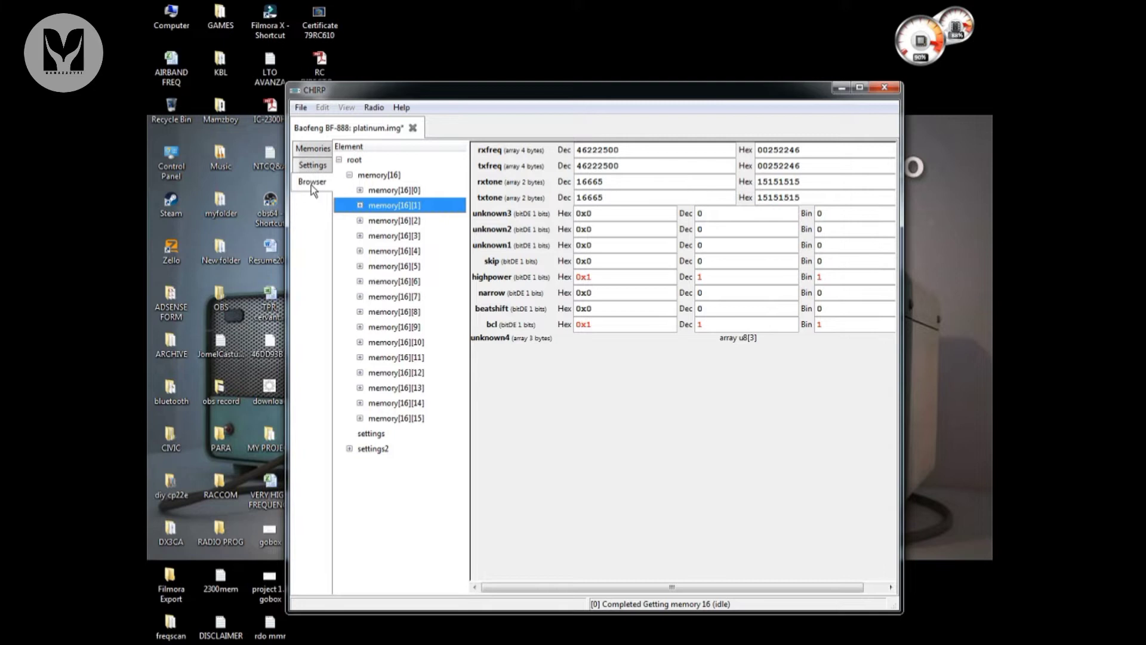
click(414, 192)
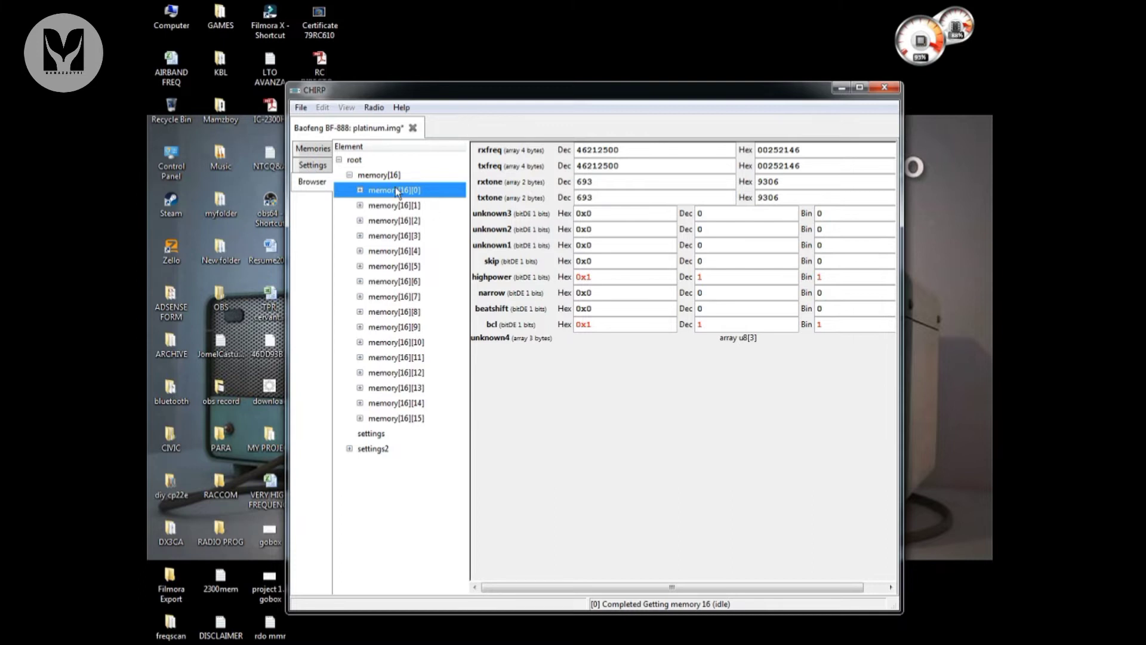
click(608, 183)
click(608, 197)
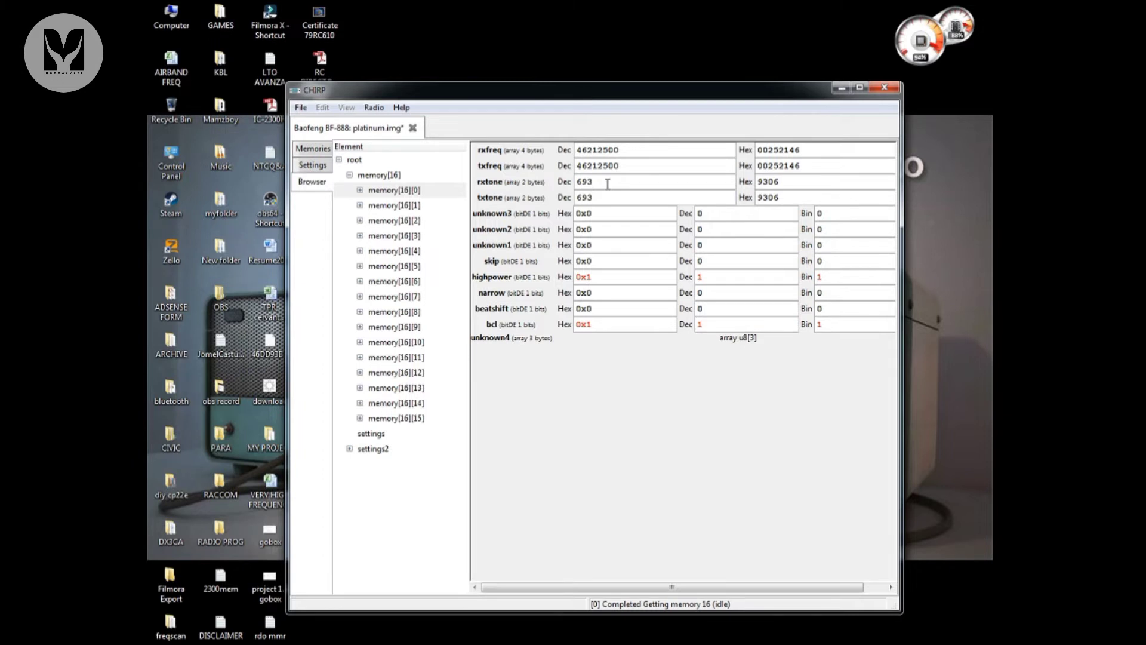
click(607, 182)
click(310, 149)
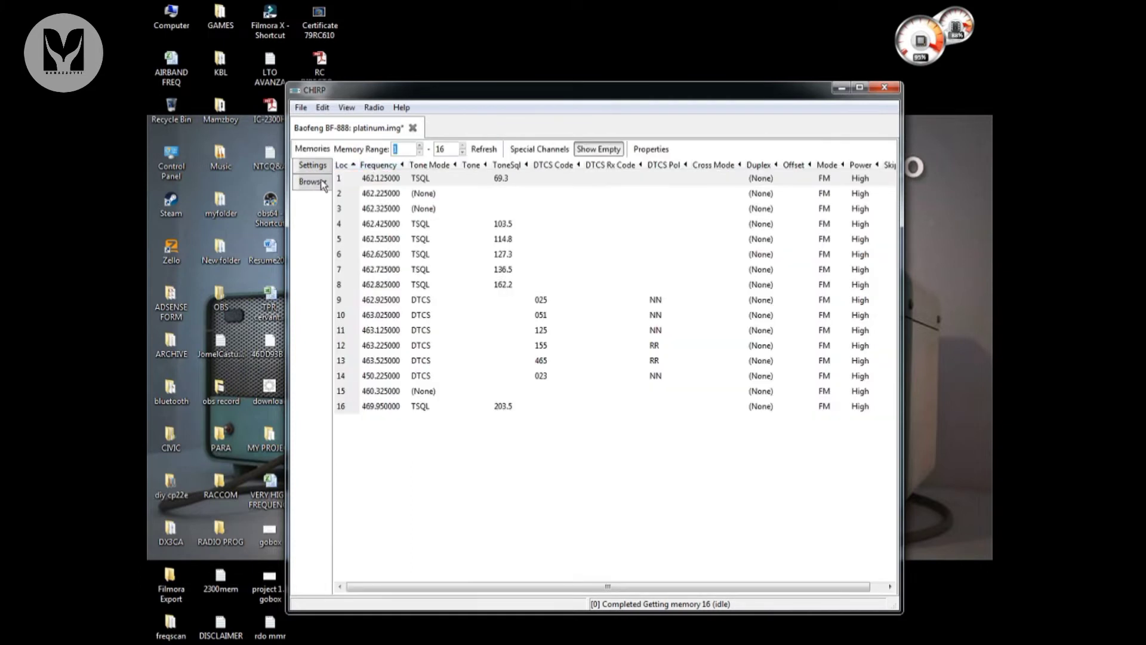
Set the decimal rxfreq of memory[16][0] to 16212500 in the element browser and refresh the memory list
click(311, 182)
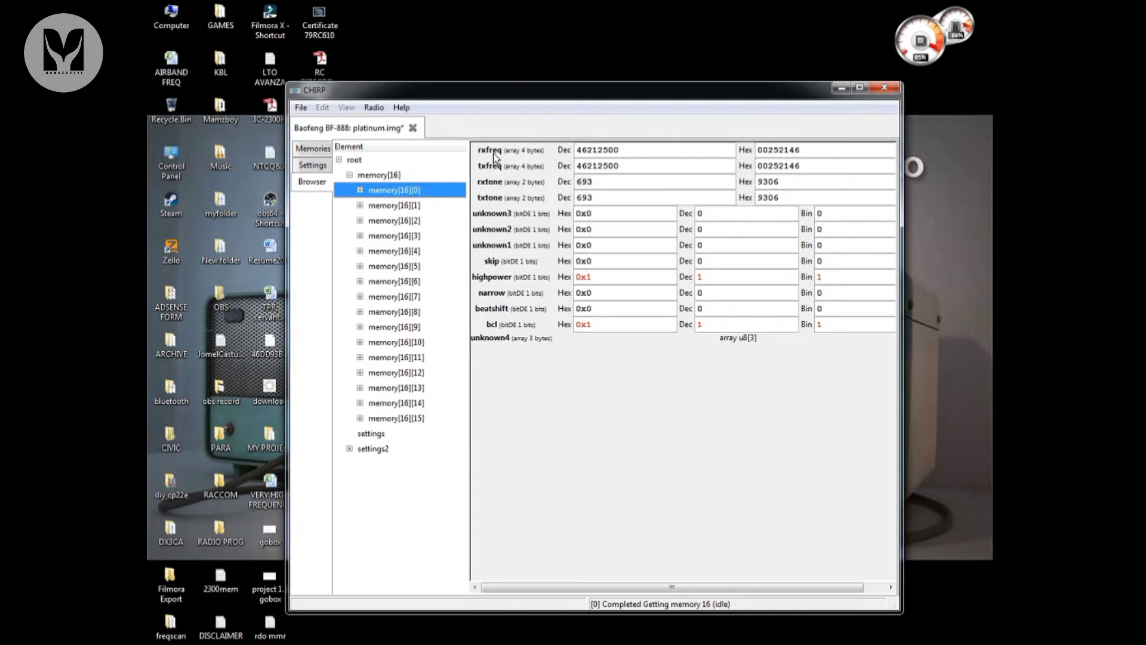
click(581, 149)
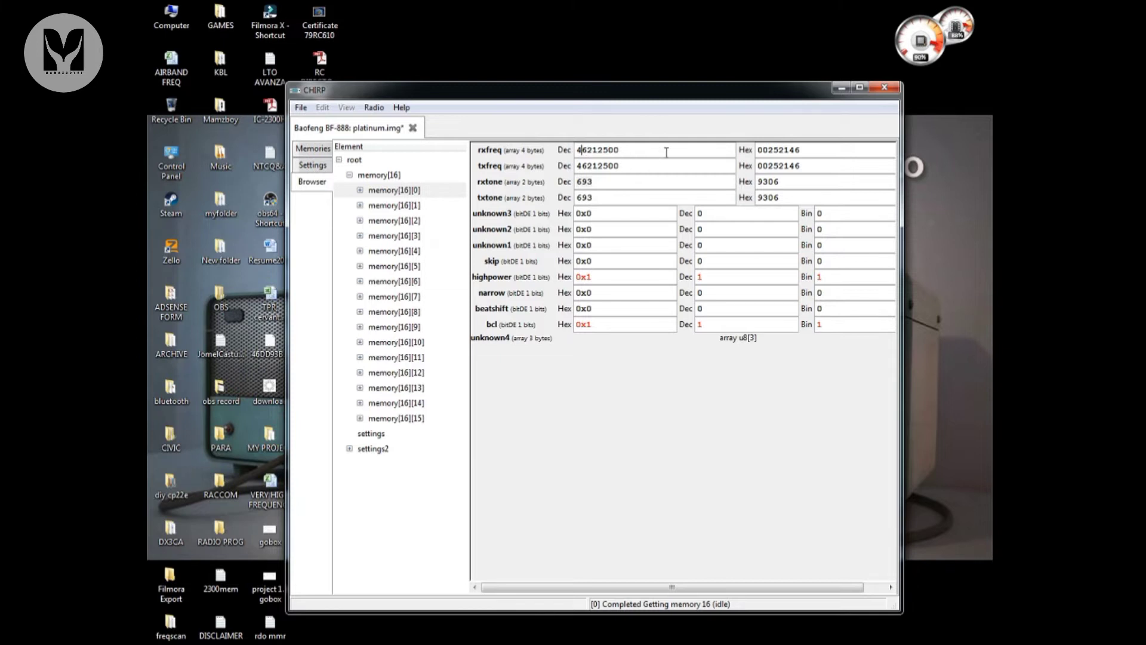
key(BackSpace)
text(1)
click(309, 152)
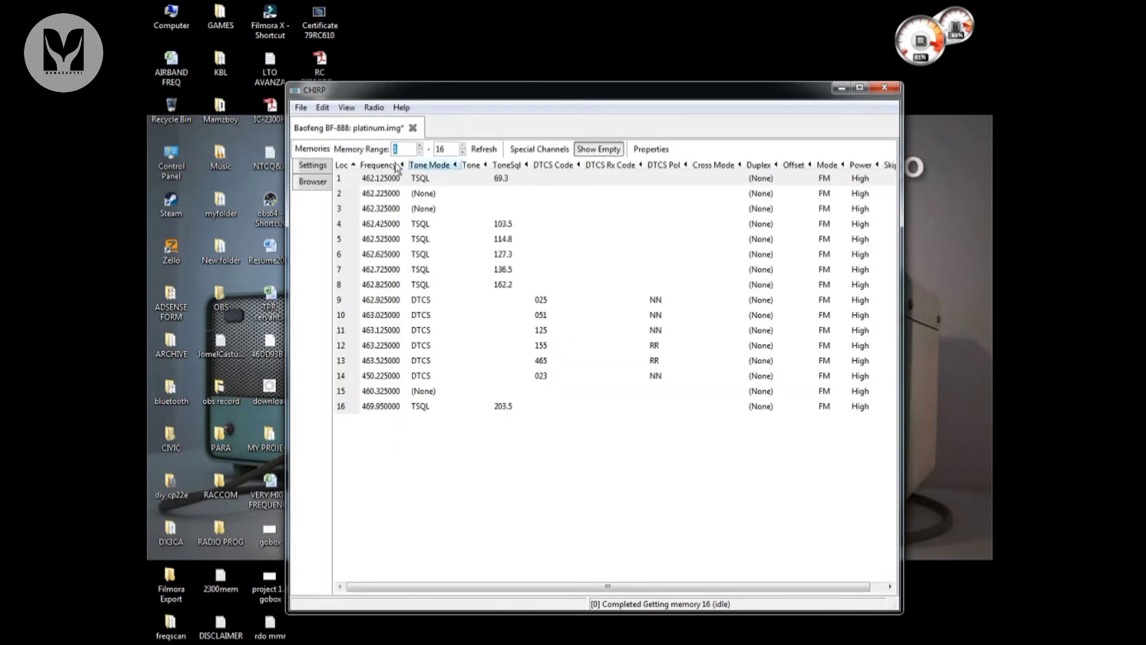
click(485, 152)
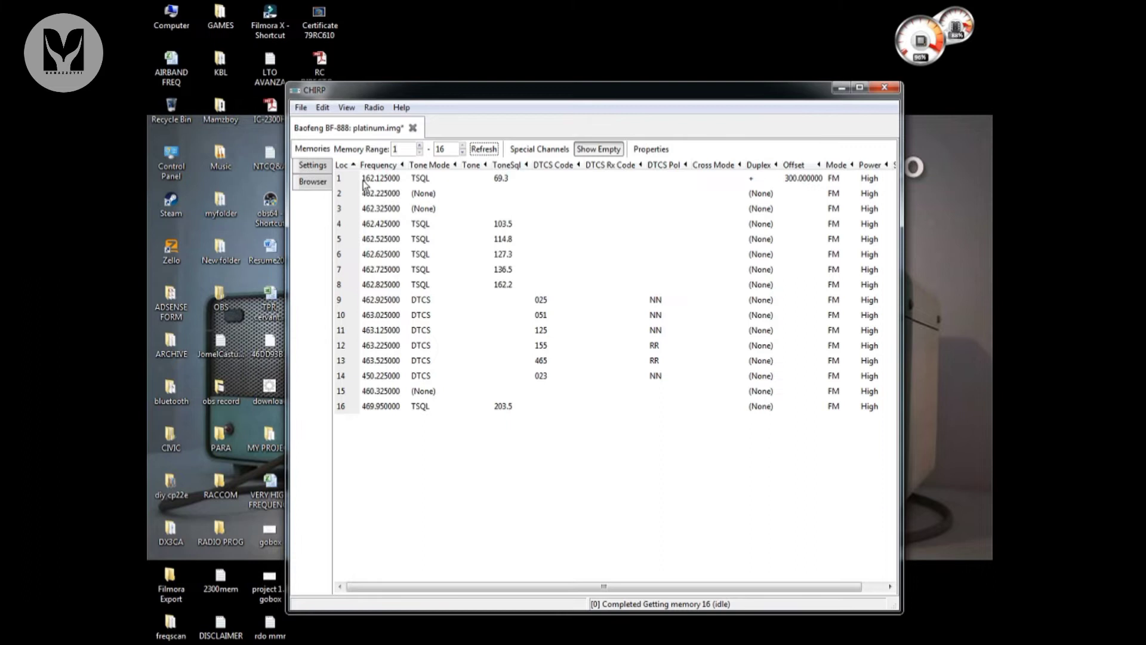
Review the raw receive and transmit frequencies and tones of memory[16][0] against channel 1 in the memory list
click(396, 180)
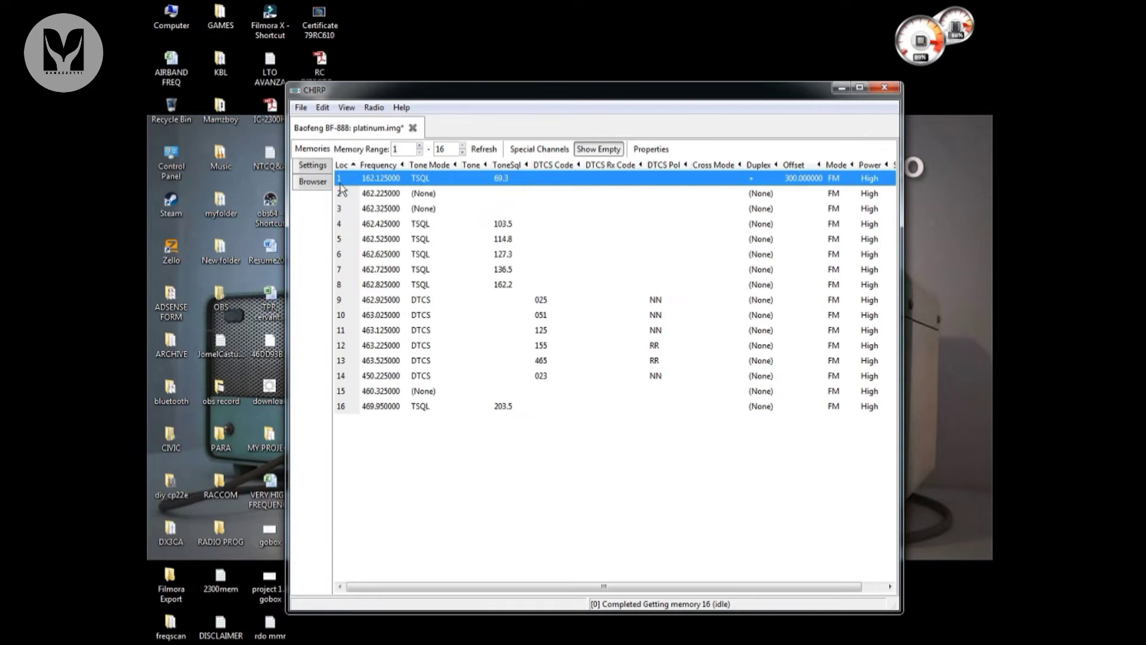
click(317, 184)
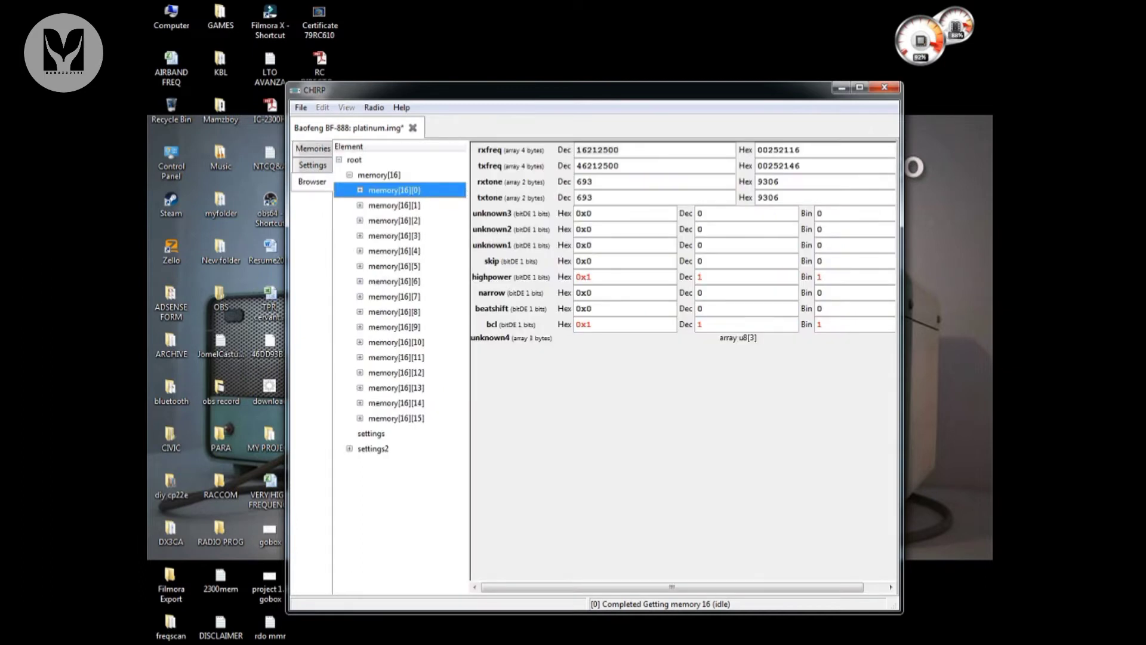
click(645, 149)
drag(645, 149, 569, 169)
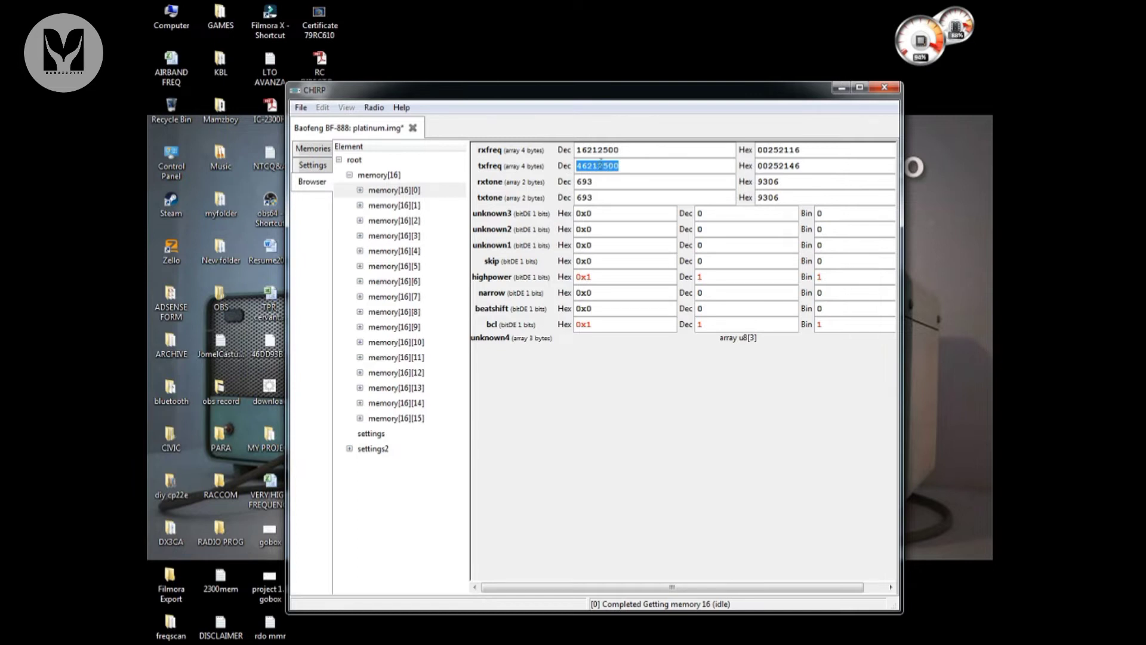
click(639, 148)
click(636, 163)
drag(603, 183, 573, 197)
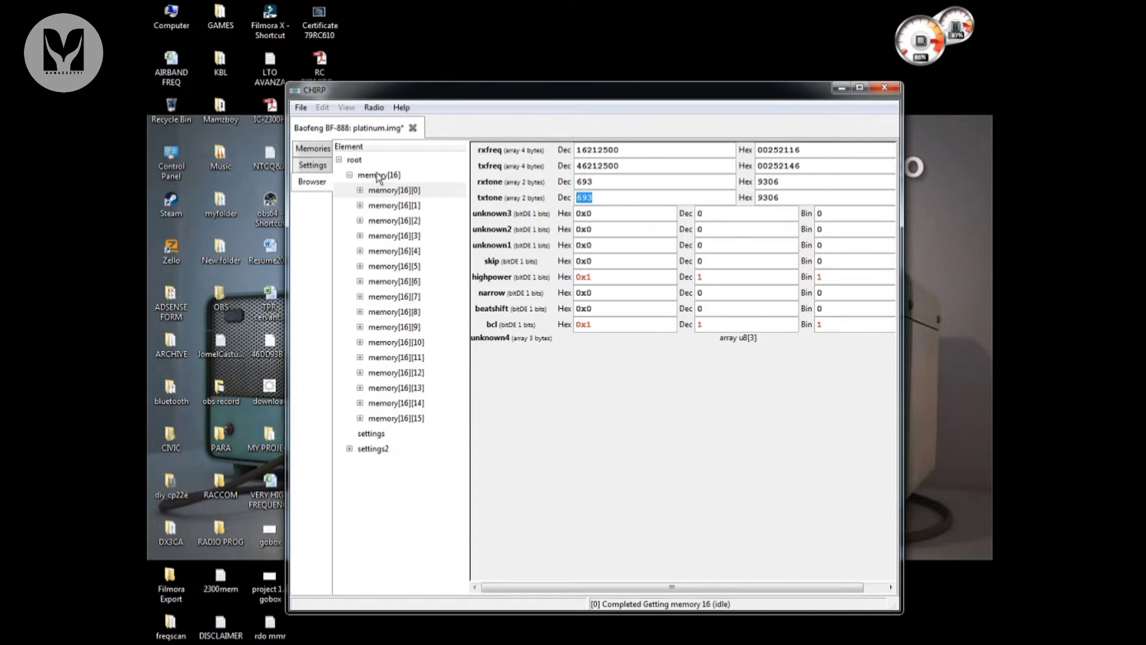
click(396, 195)
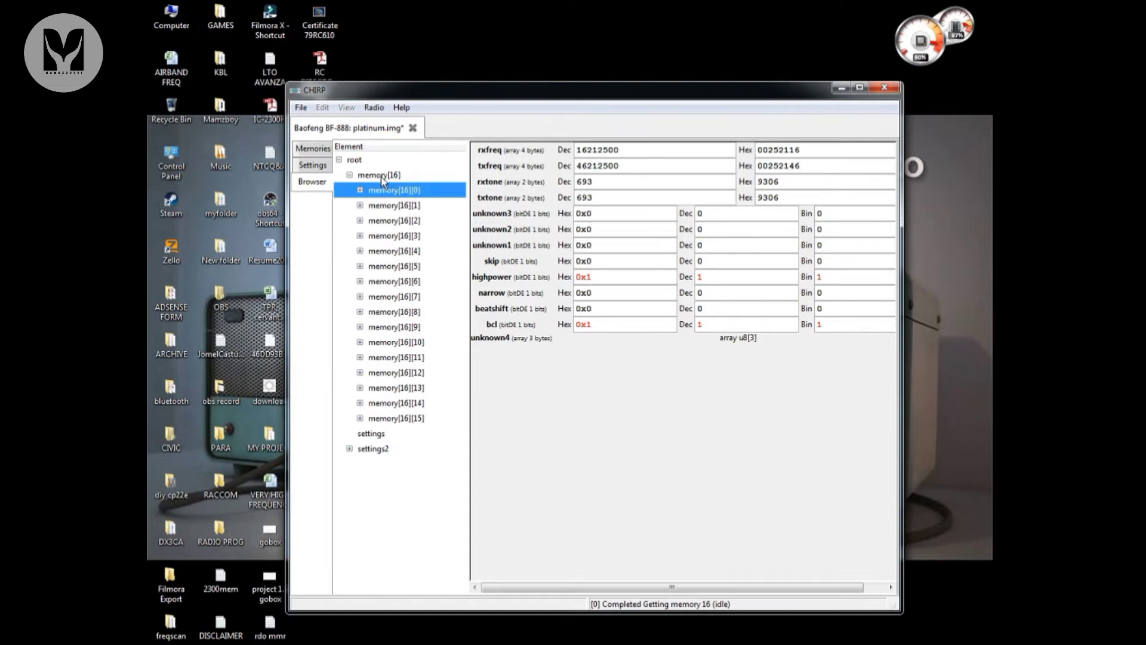
click(380, 177)
click(385, 188)
click(310, 147)
click(379, 179)
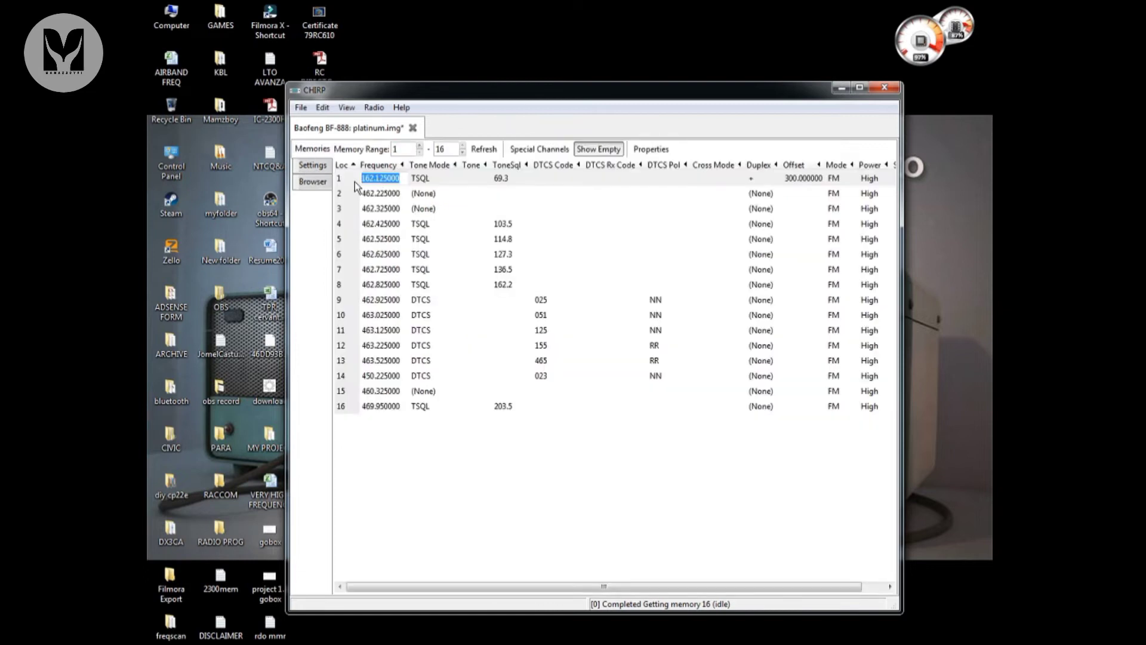
click(351, 182)
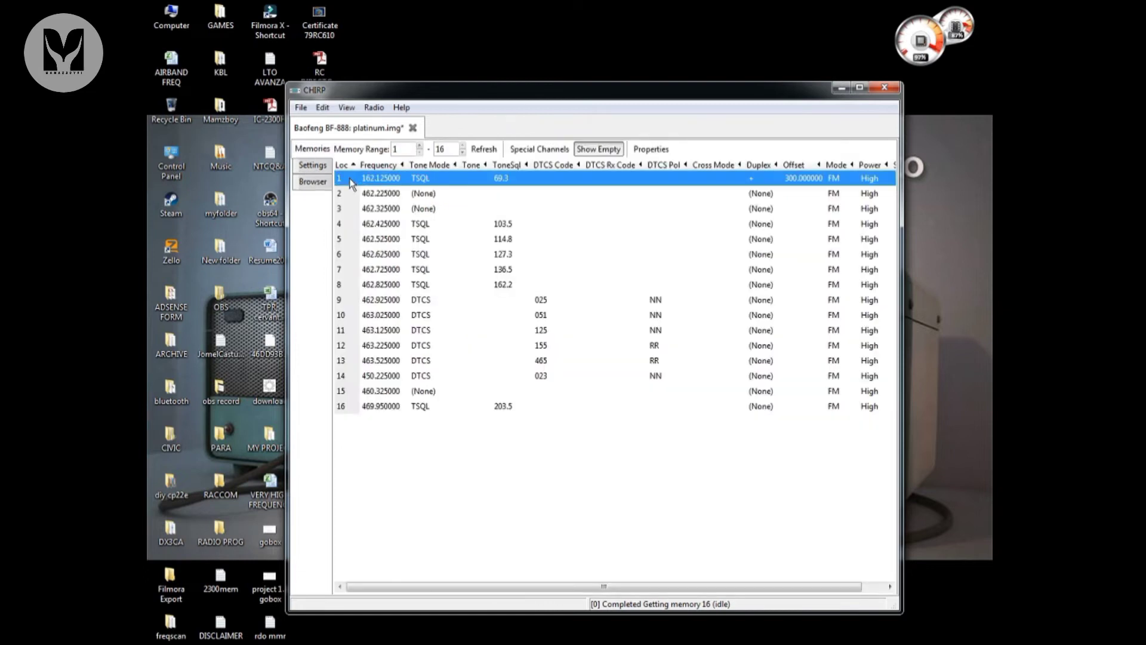
Set the decimal rxfreq of memory[16][1] to 17100000 in the element browser
click(311, 183)
click(383, 207)
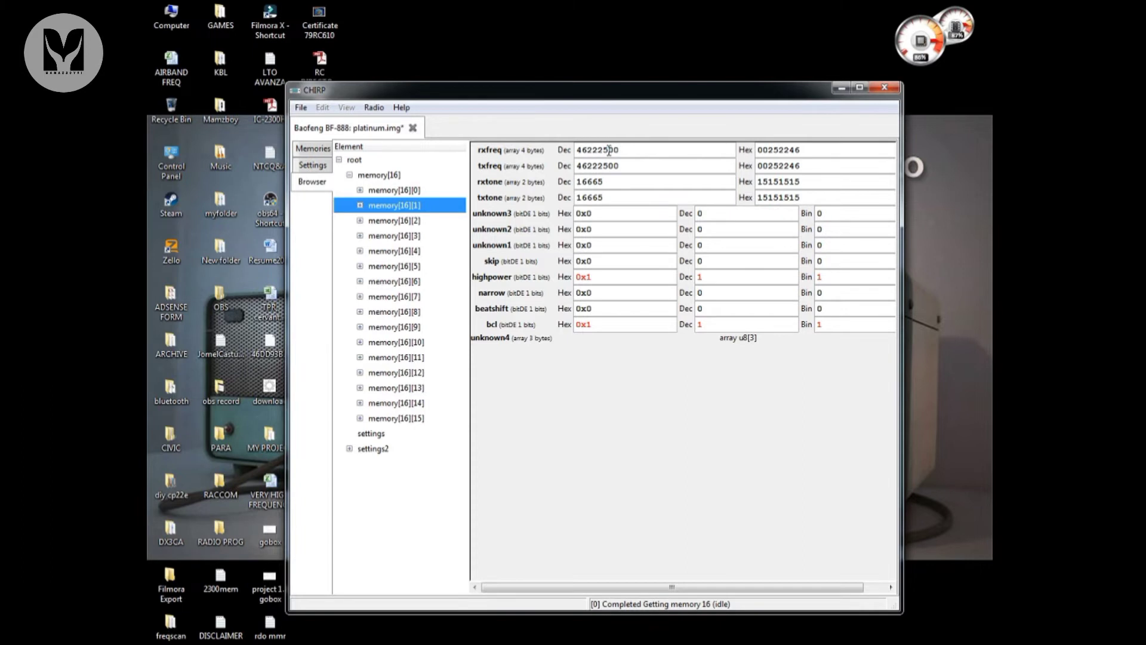
drag(609, 150, 572, 150)
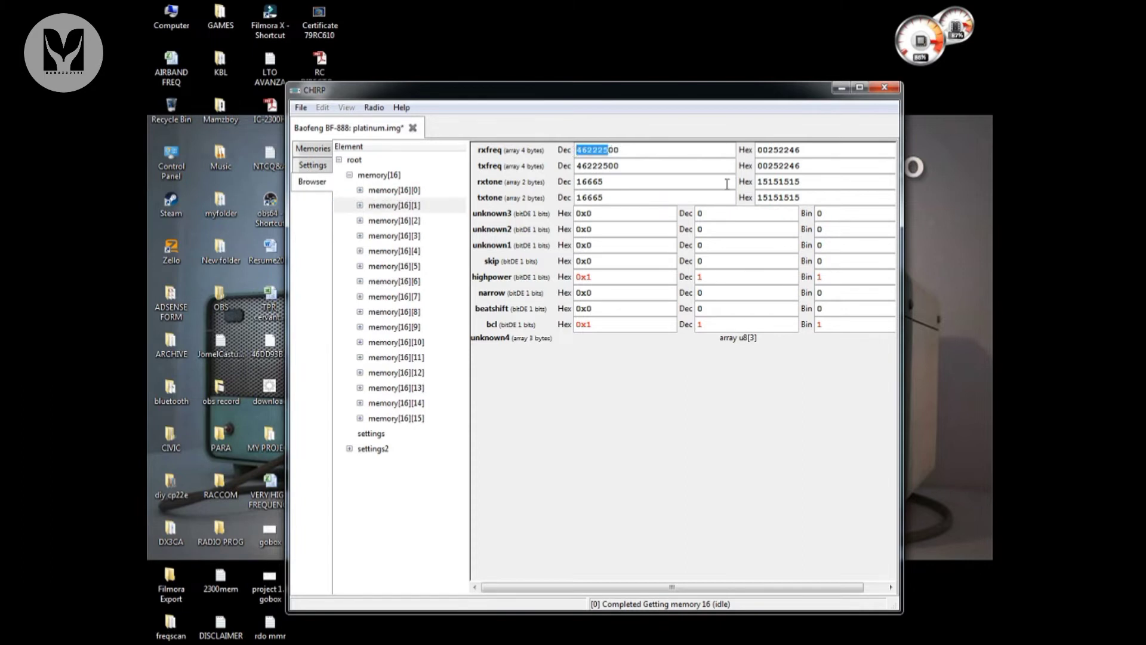
text(171)
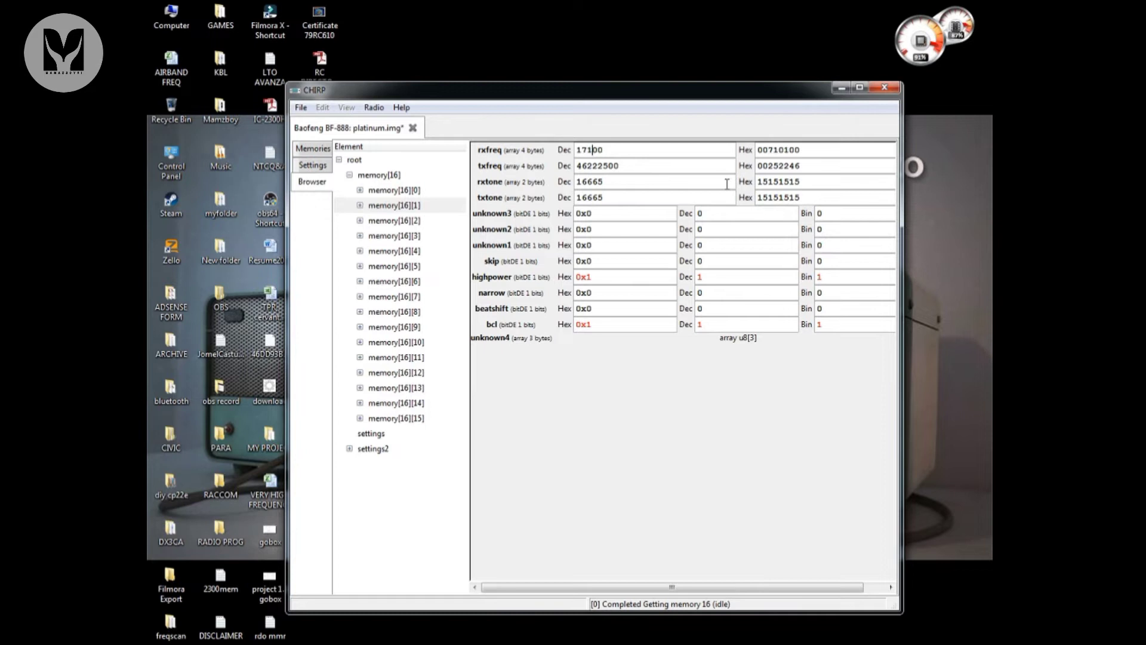
text(0000)
Set the decimal txfreq of memory[16][1] to 17040000
drag(607, 166, 576, 166)
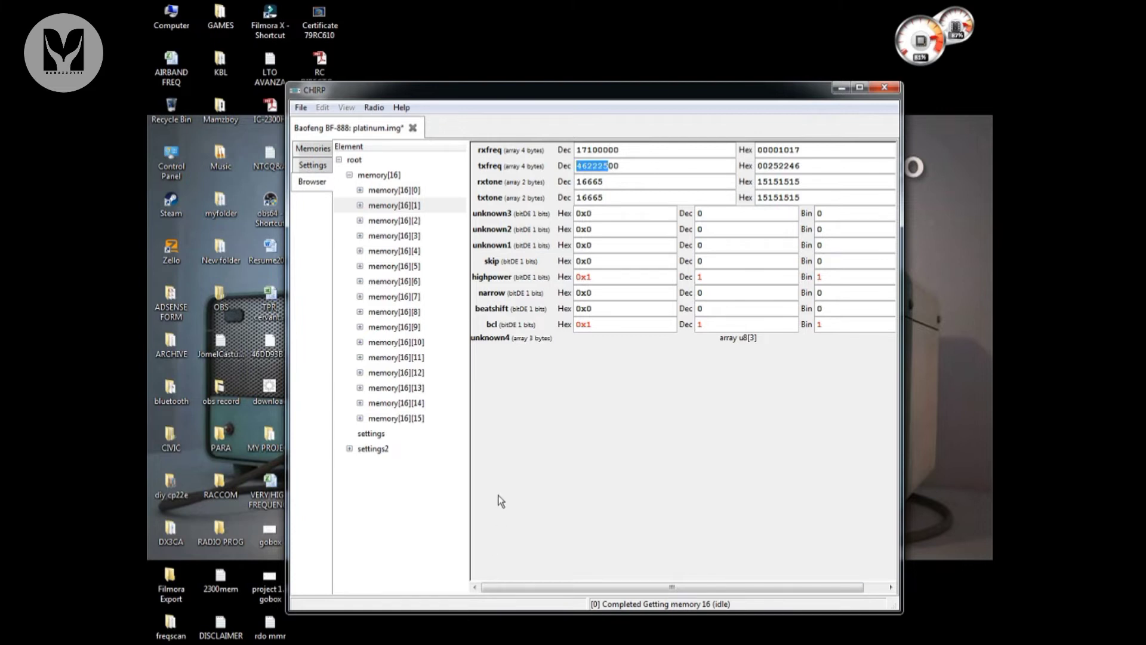
text(170400)
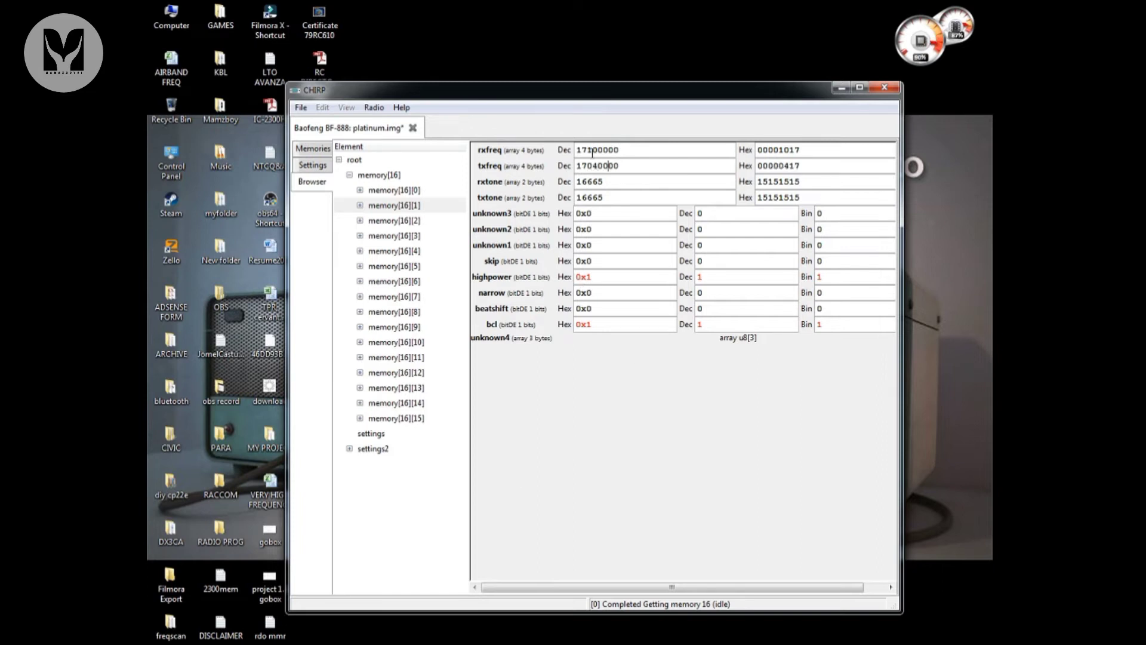
click(636, 150)
click(634, 166)
click(634, 166)
Set both the decimal rxtone and txtone of memory[16][1] to 693
double_click(612, 184)
text(696)
key(BackSpace)
text(3)
double_click(604, 197)
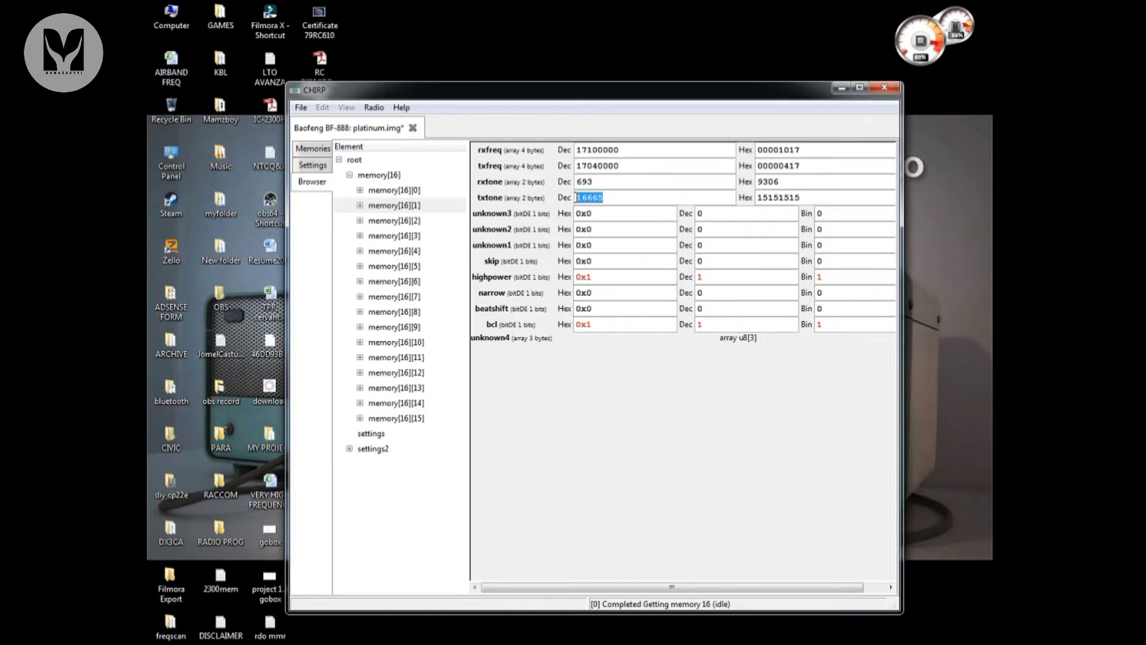
text(693)
drag(642, 149, 577, 150)
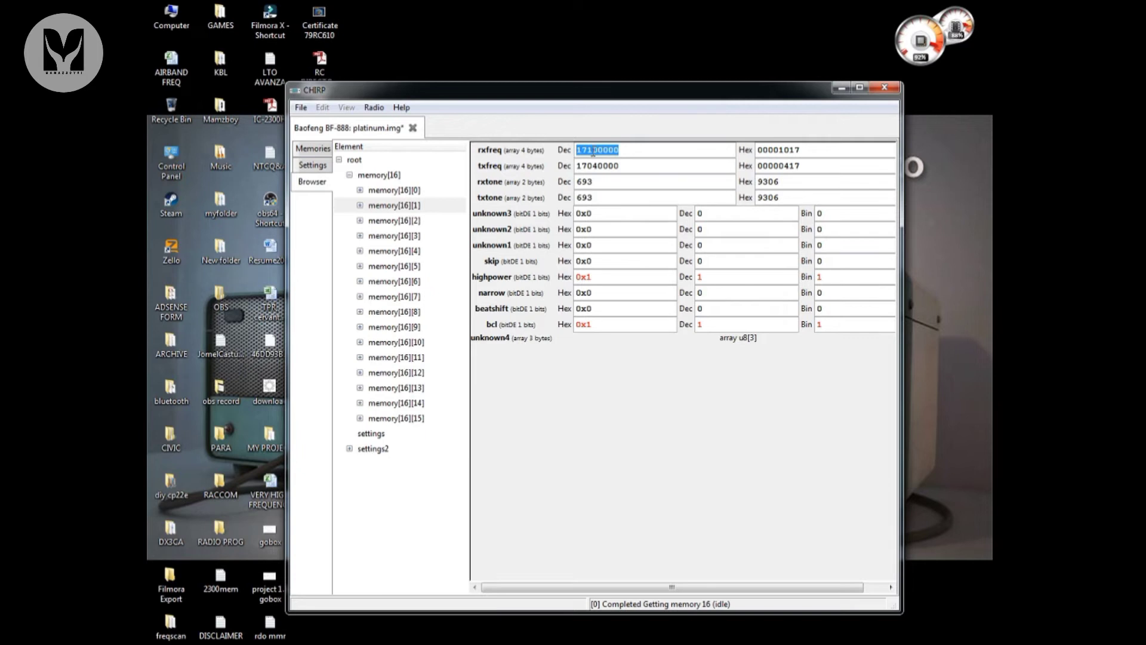
Review the decimal rxfreq, txfreq, rxtone and txtone values of memory[16][1]
click(593, 153)
click(637, 167)
click(636, 153)
click(597, 151)
click(625, 183)
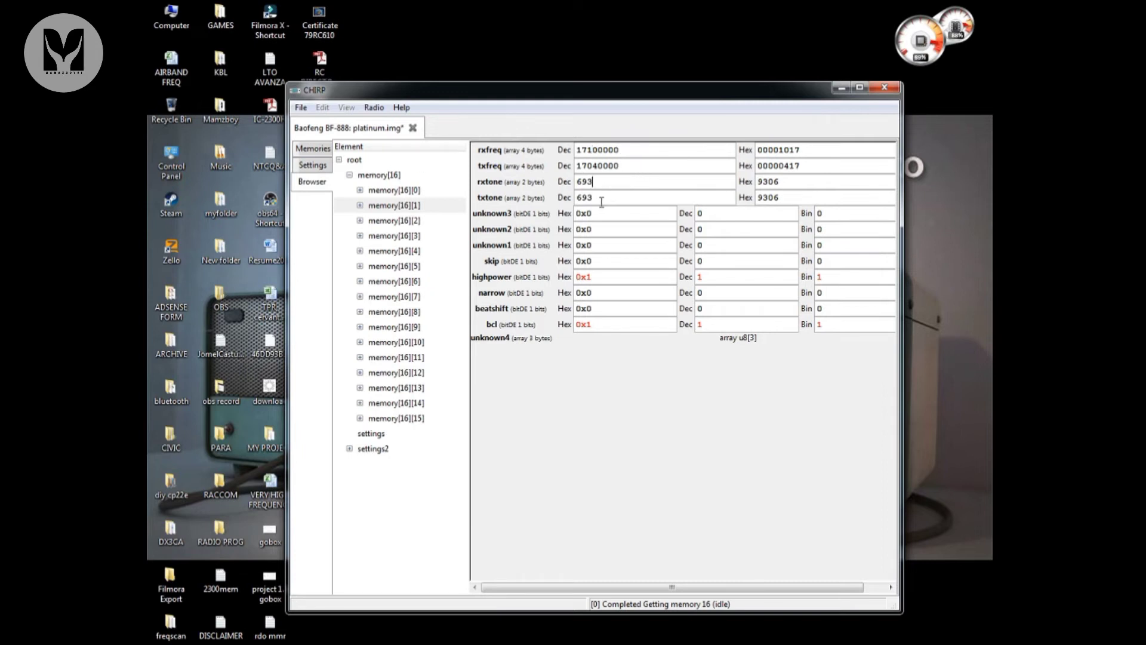
click(601, 197)
click(604, 183)
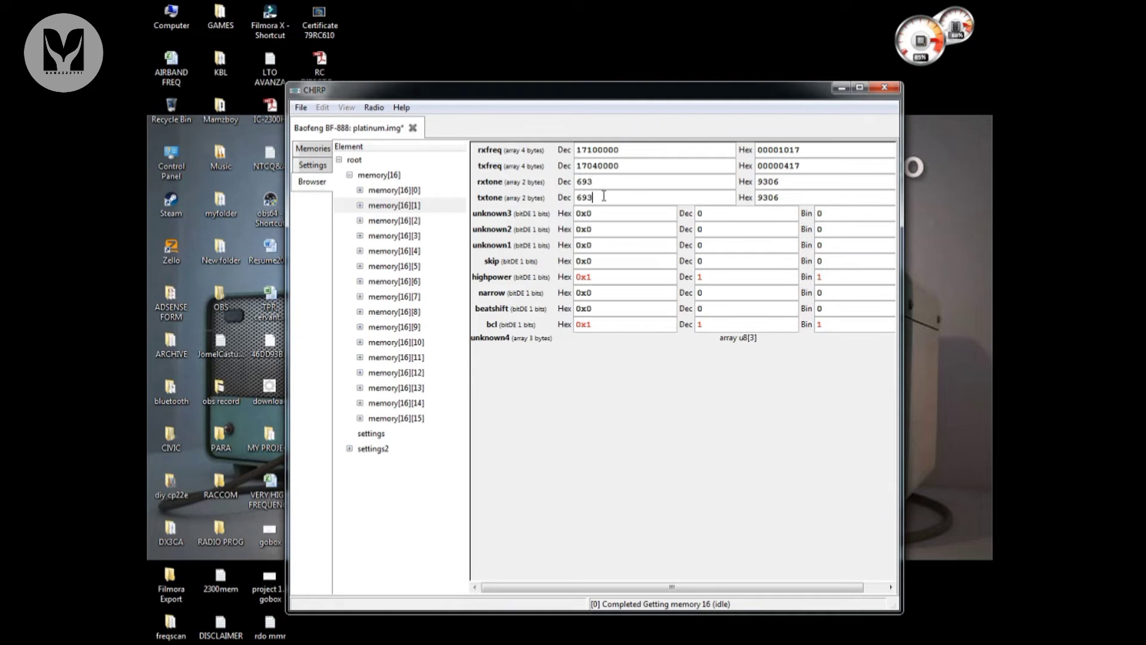
Refresh the memory list and compare the frequency and tone entries of channels 1 and 2
click(316, 149)
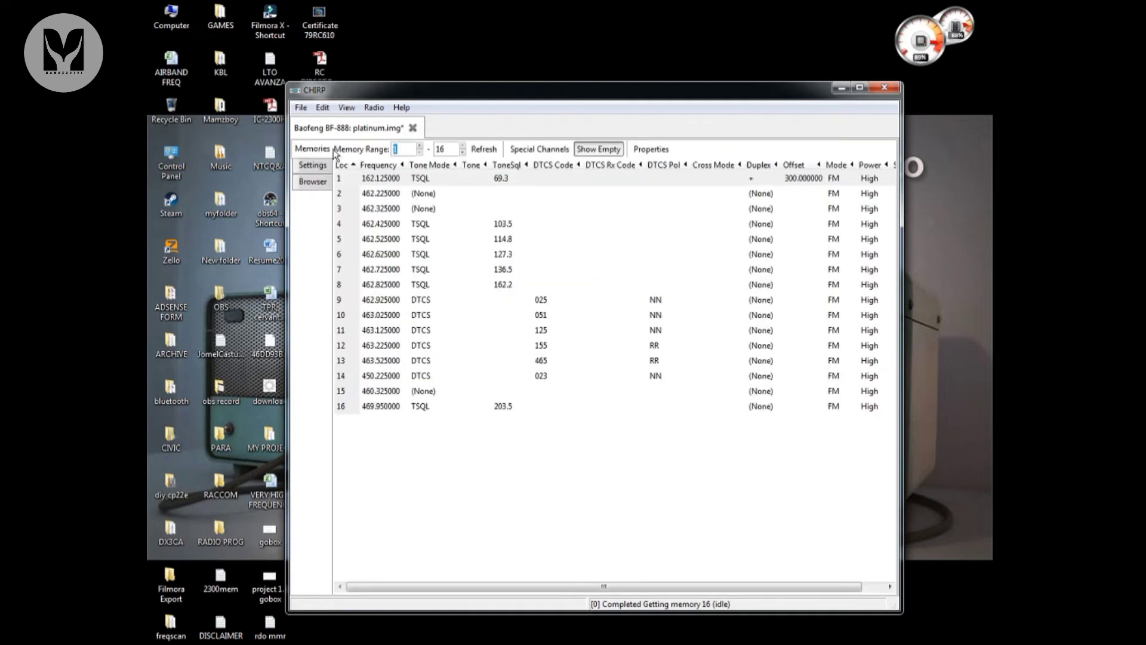
click(482, 150)
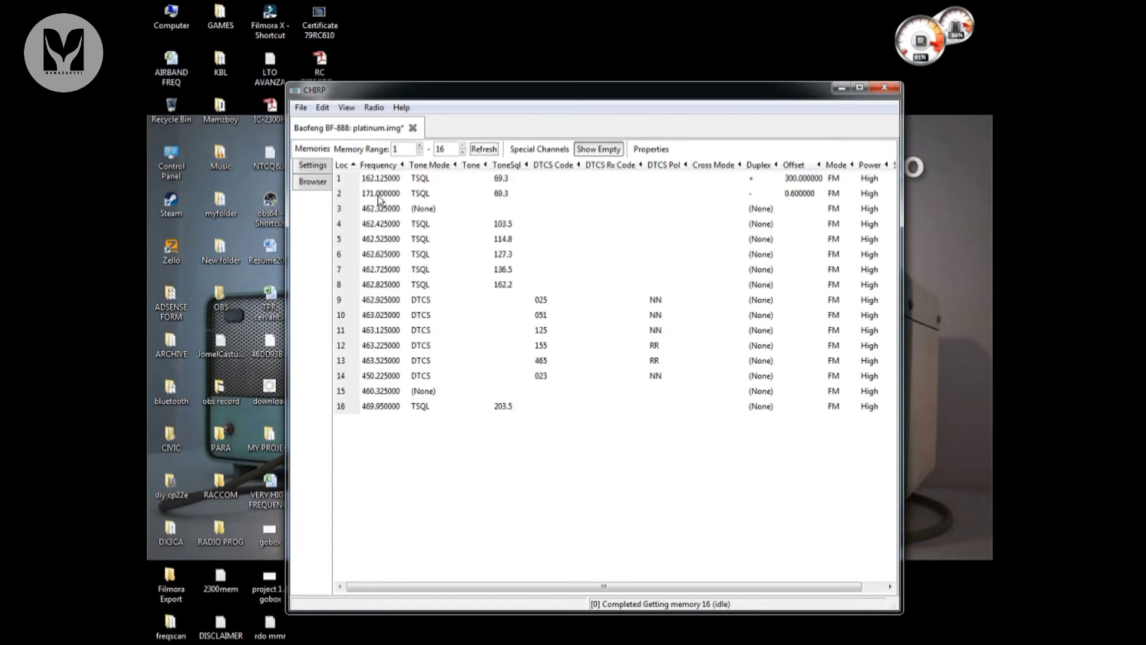
click(342, 197)
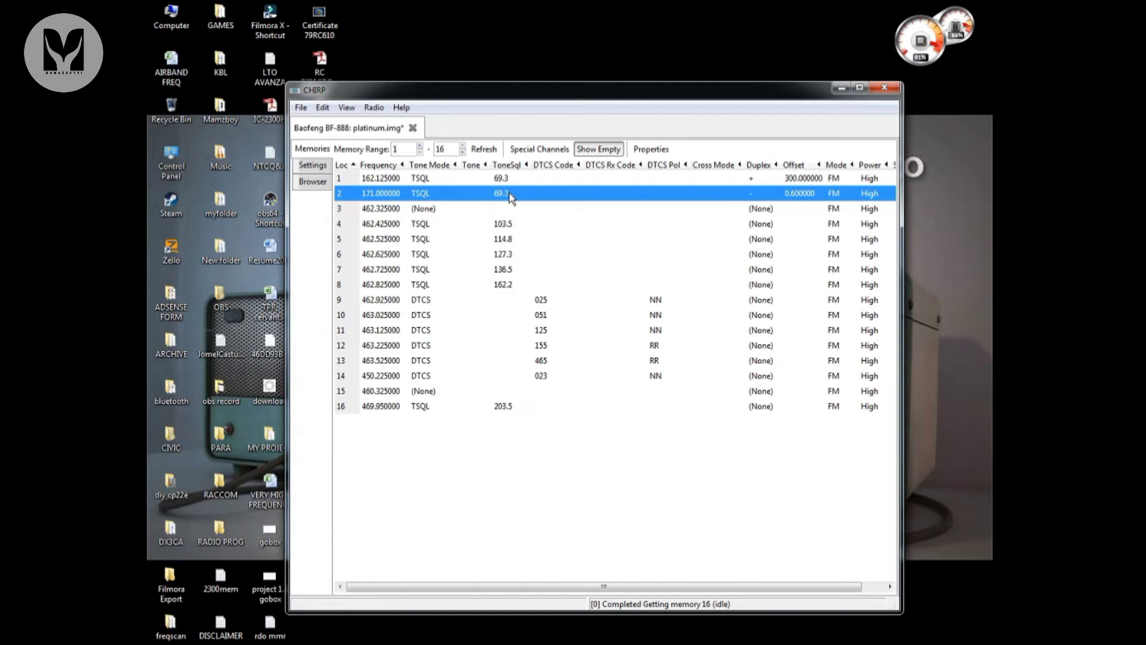
click(312, 164)
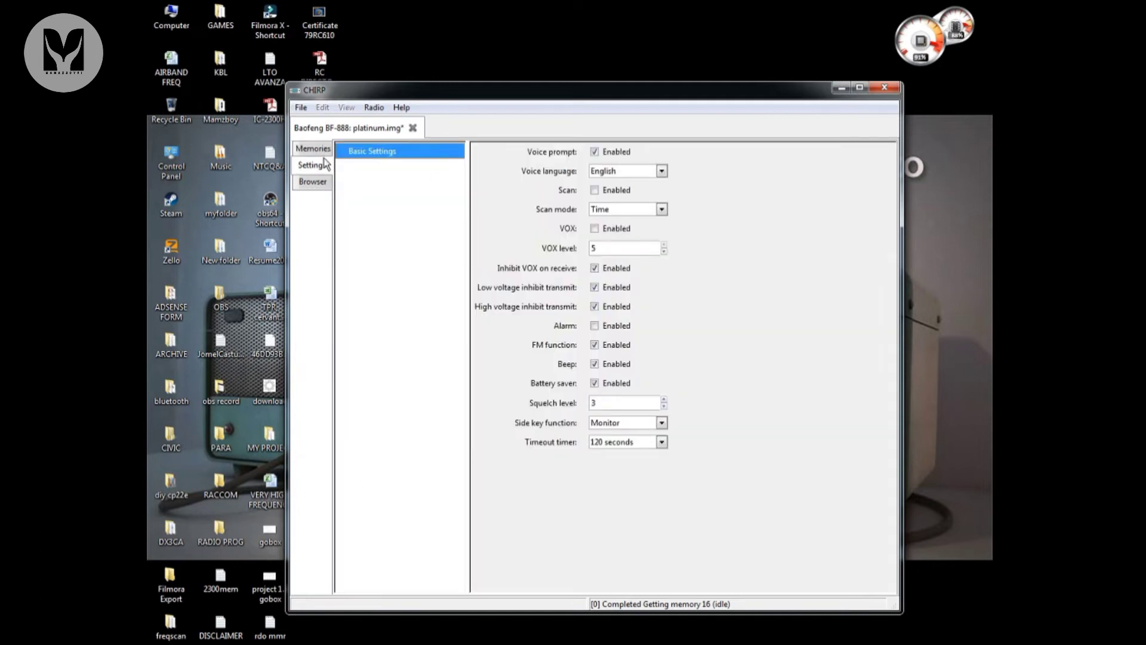
click(313, 149)
click(341, 176)
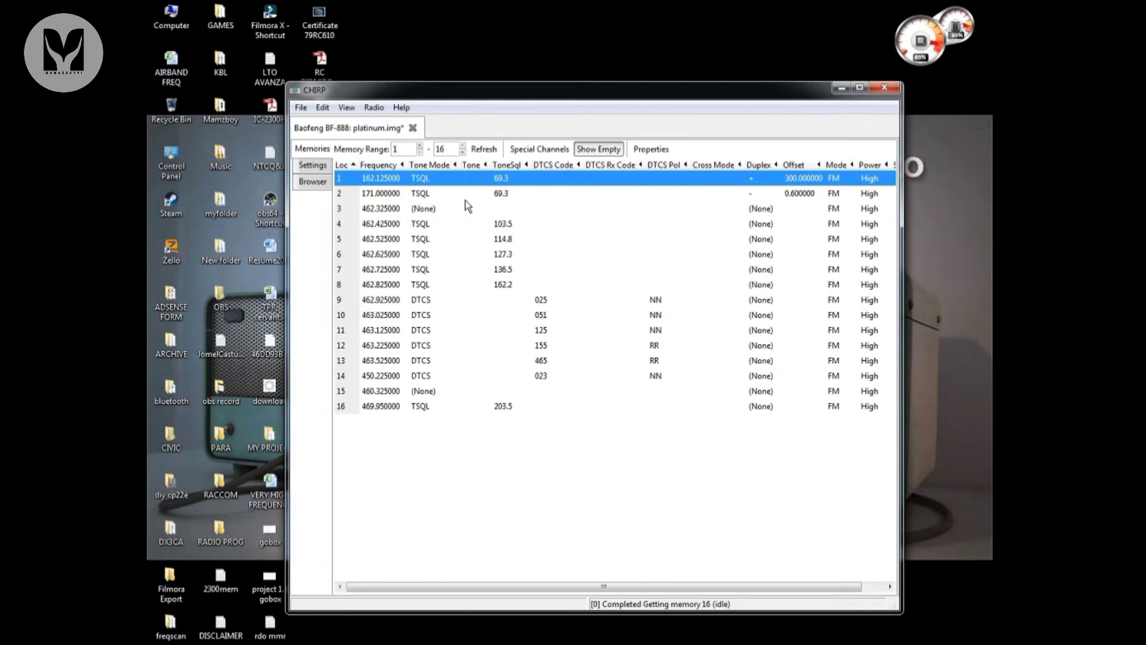
click(351, 195)
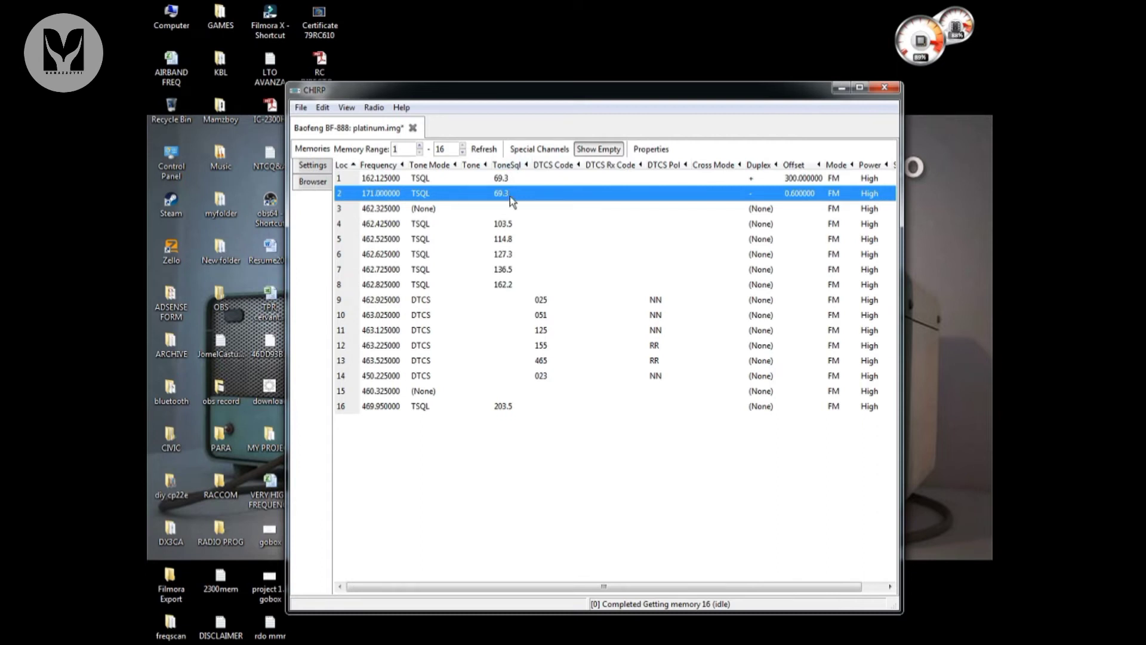
Check the raw tones of memory[16][1] and memory[16][0] in the element browser against the memory list
click(313, 182)
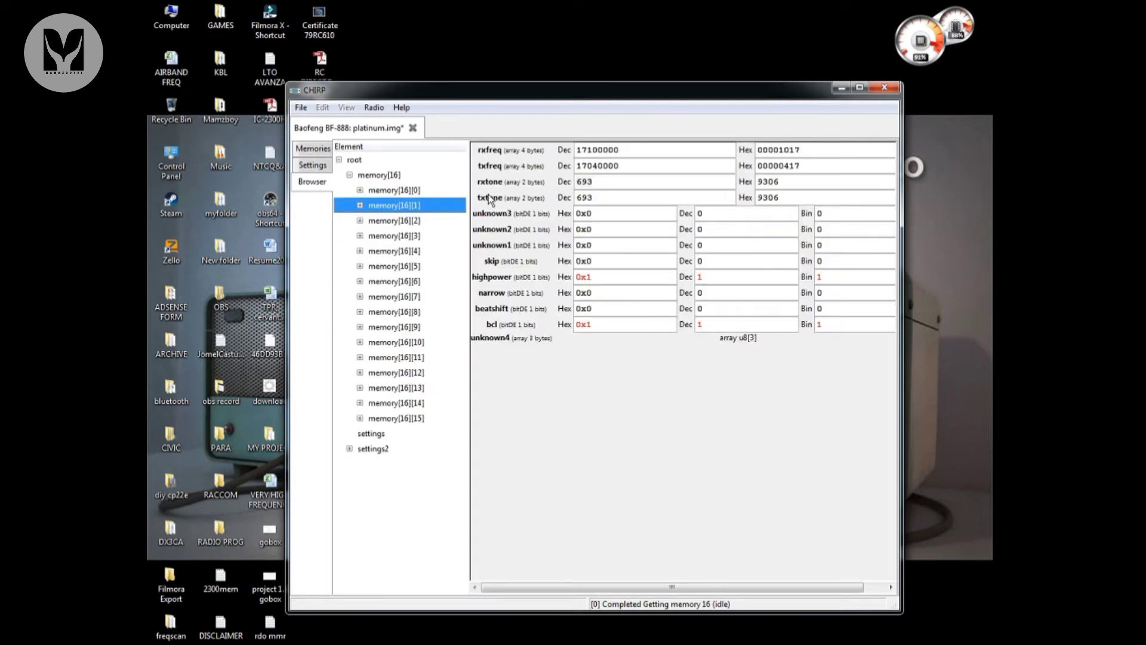
click(610, 182)
click(606, 197)
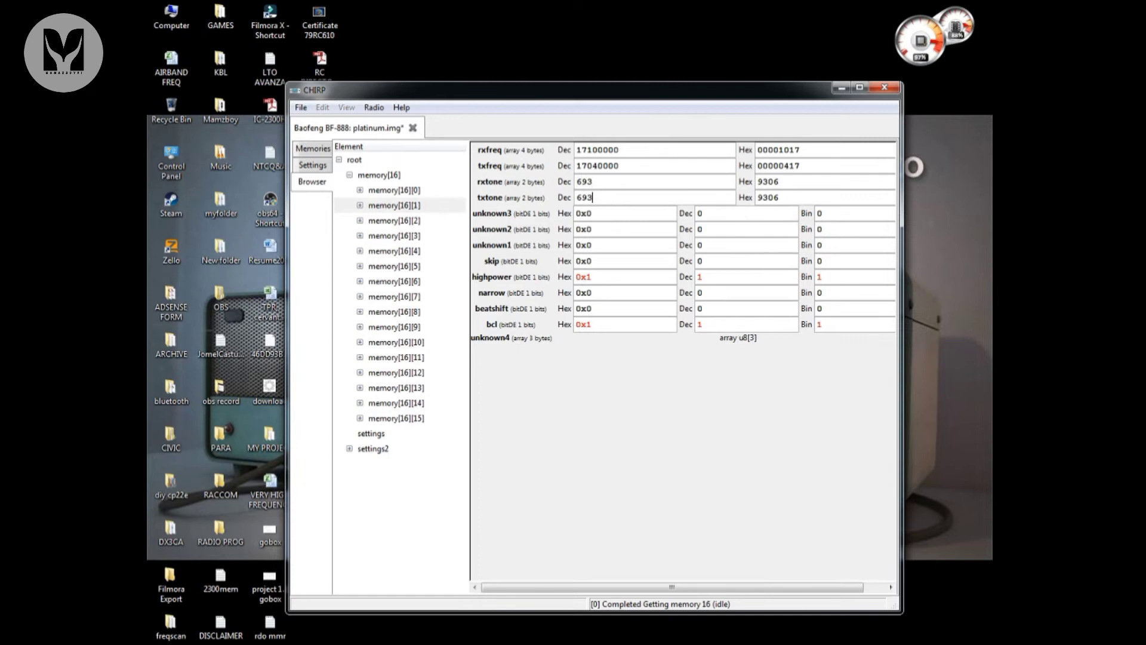
click(602, 183)
click(316, 149)
click(356, 181)
click(323, 189)
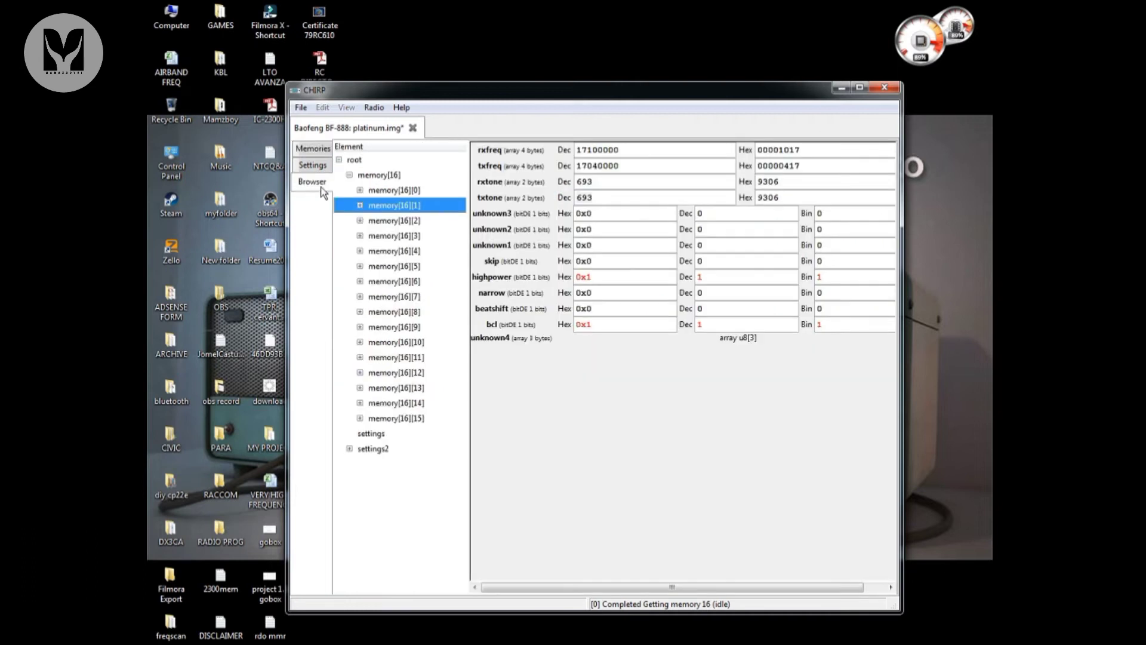
click(418, 191)
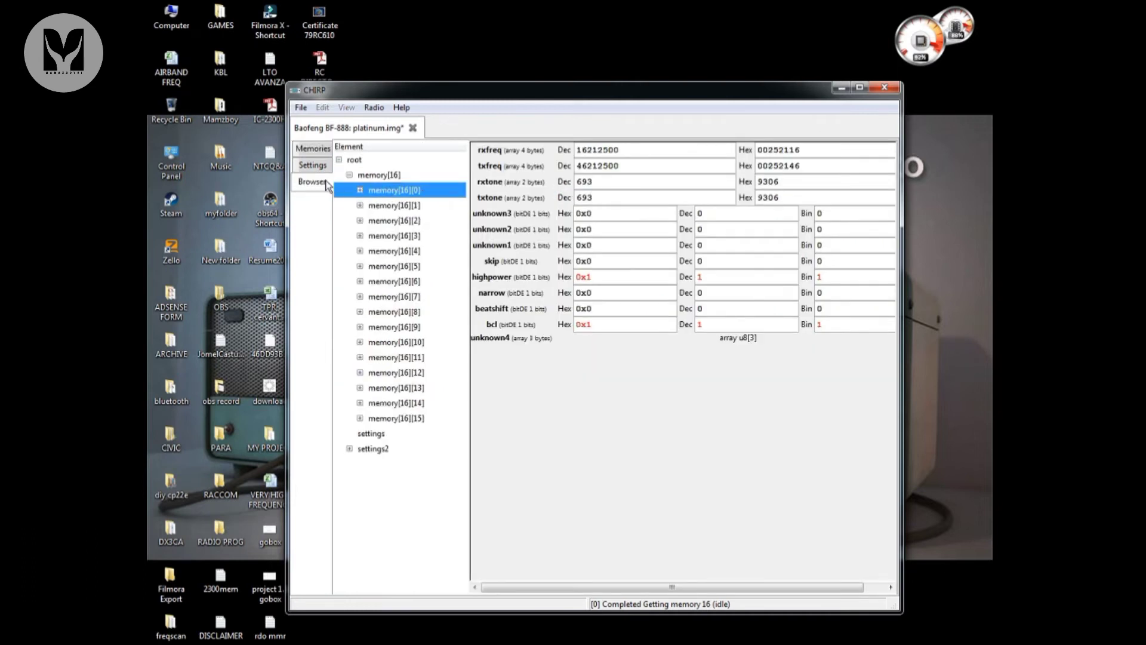
click(307, 153)
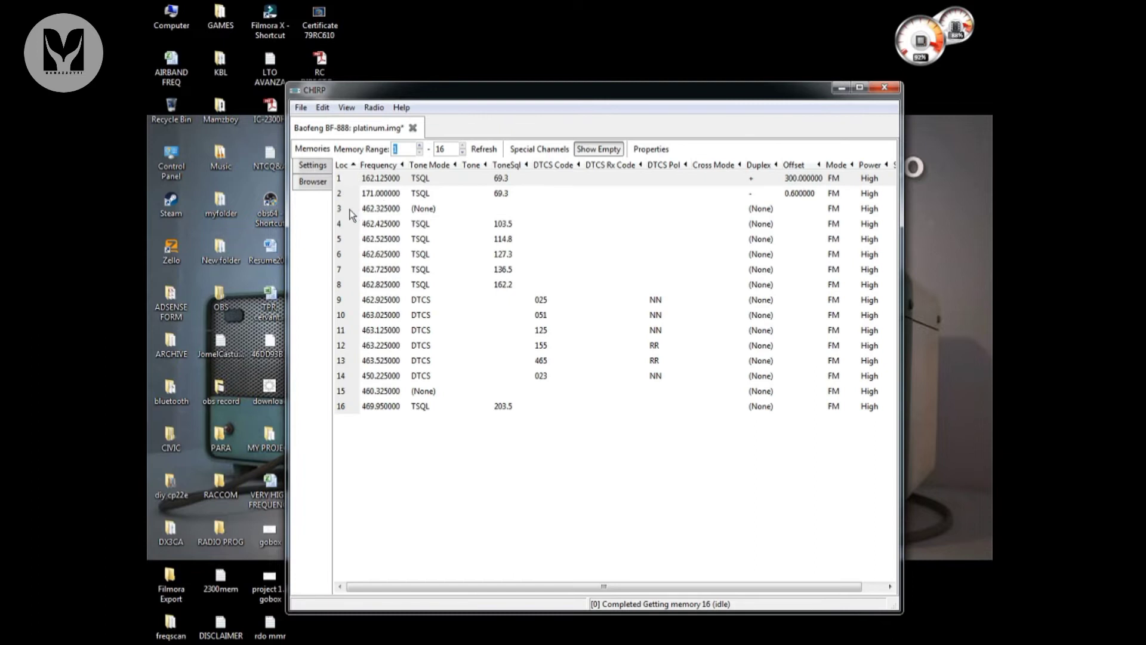
Compare channel 3 in the memory list with the raw rxtone and txtone of memory[16][2]
click(350, 209)
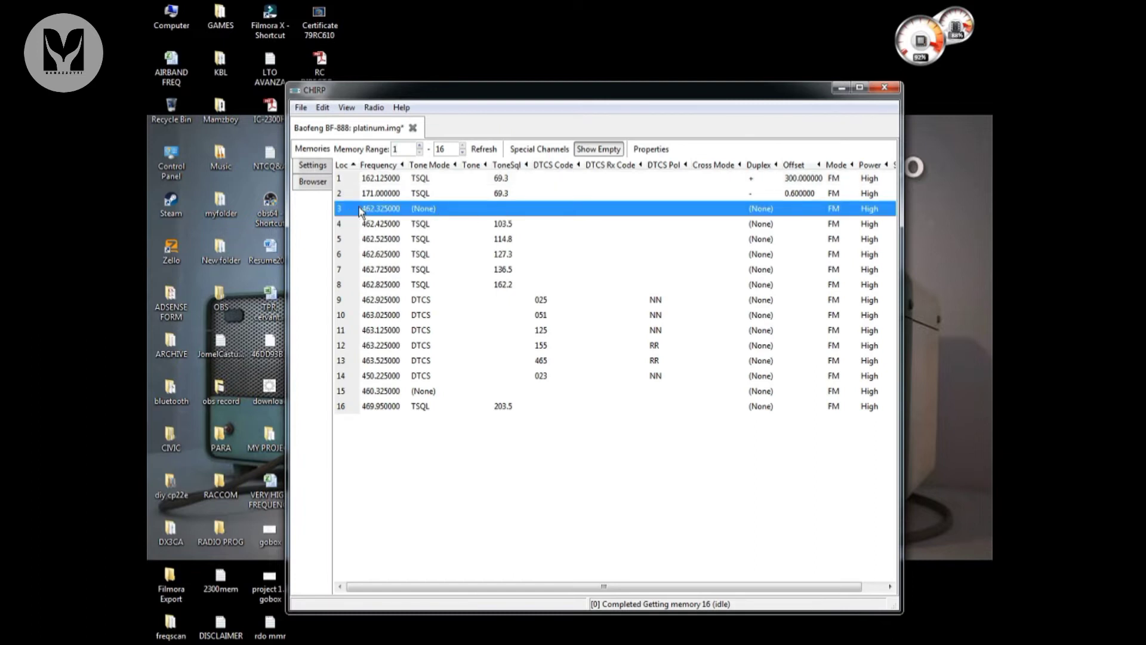
click(313, 181)
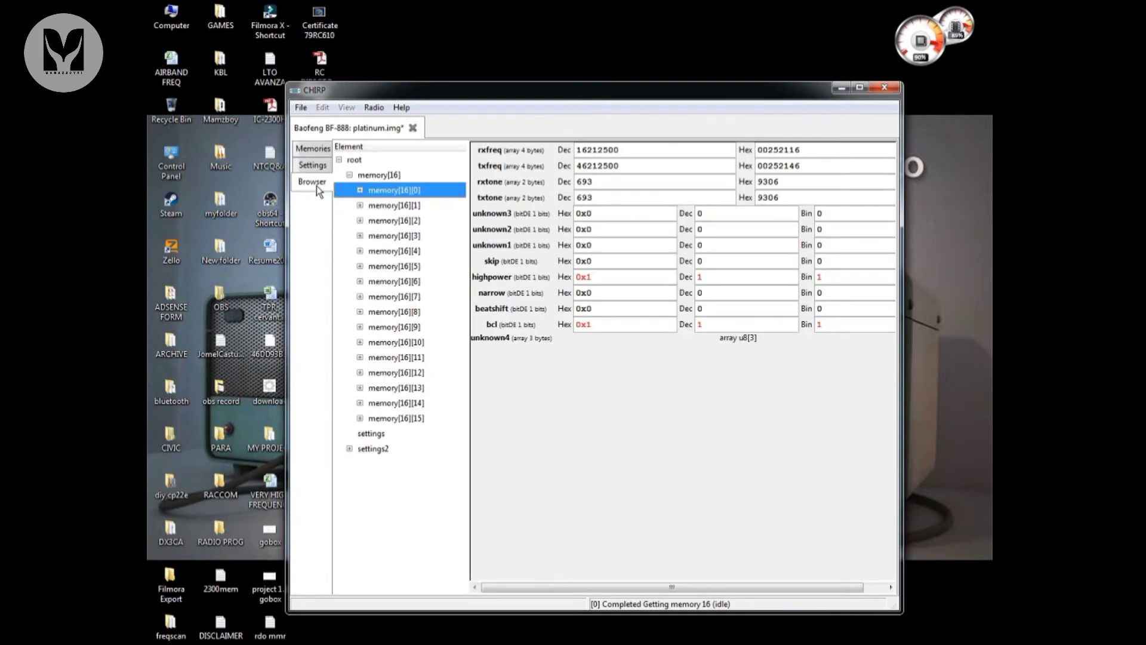
click(399, 221)
double_click(399, 221)
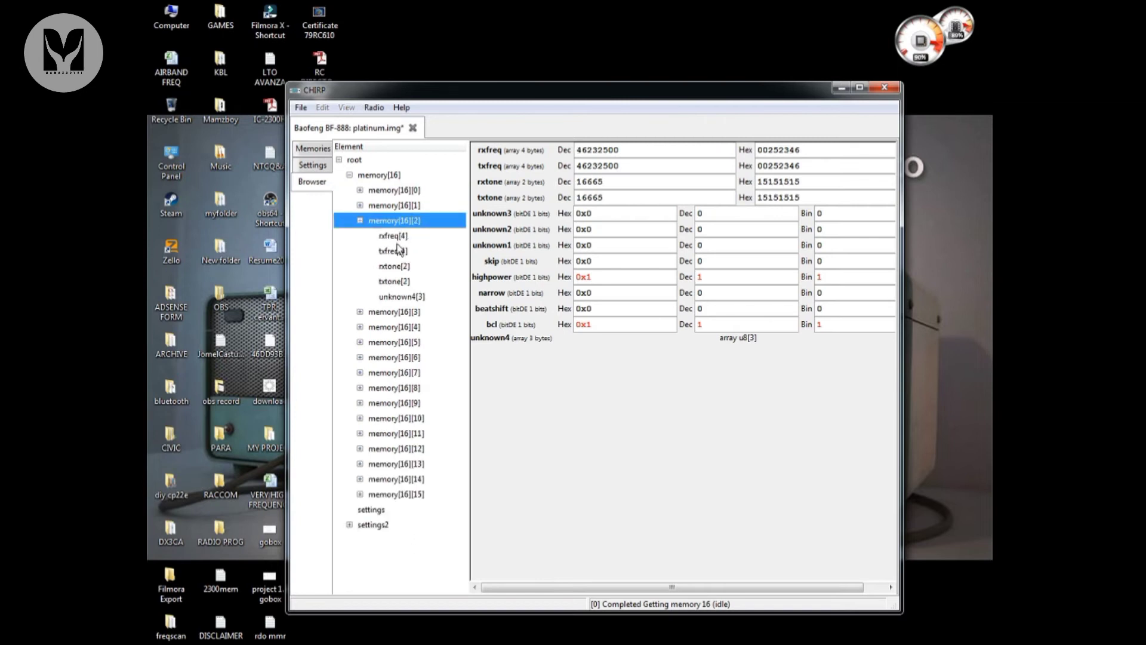
click(627, 182)
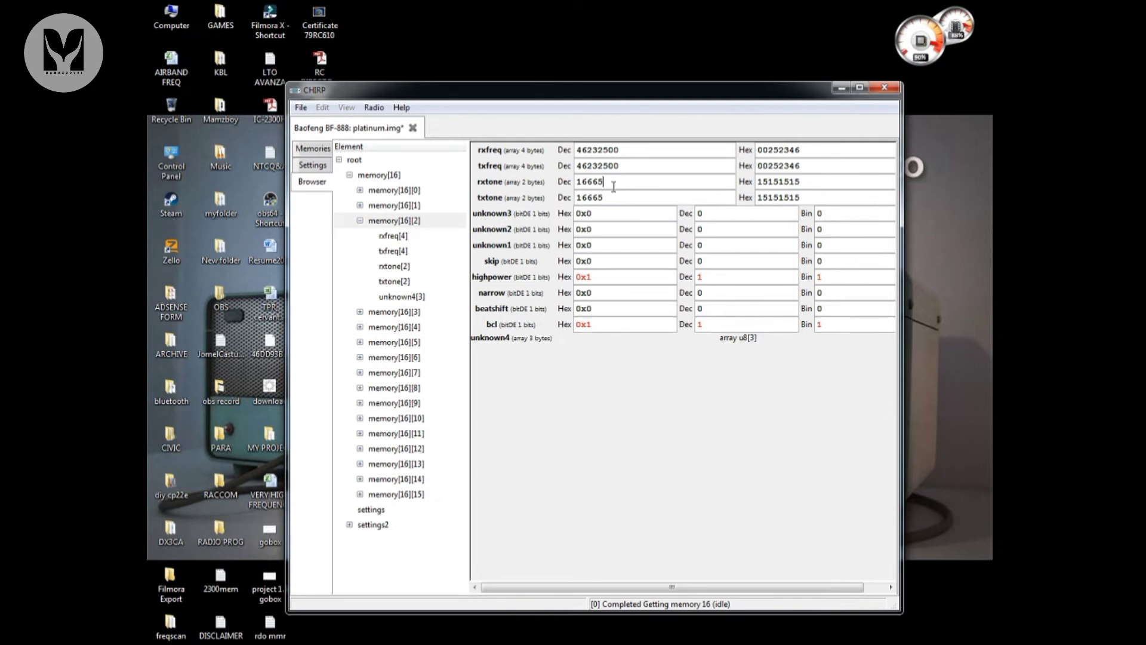
click(313, 147)
click(310, 187)
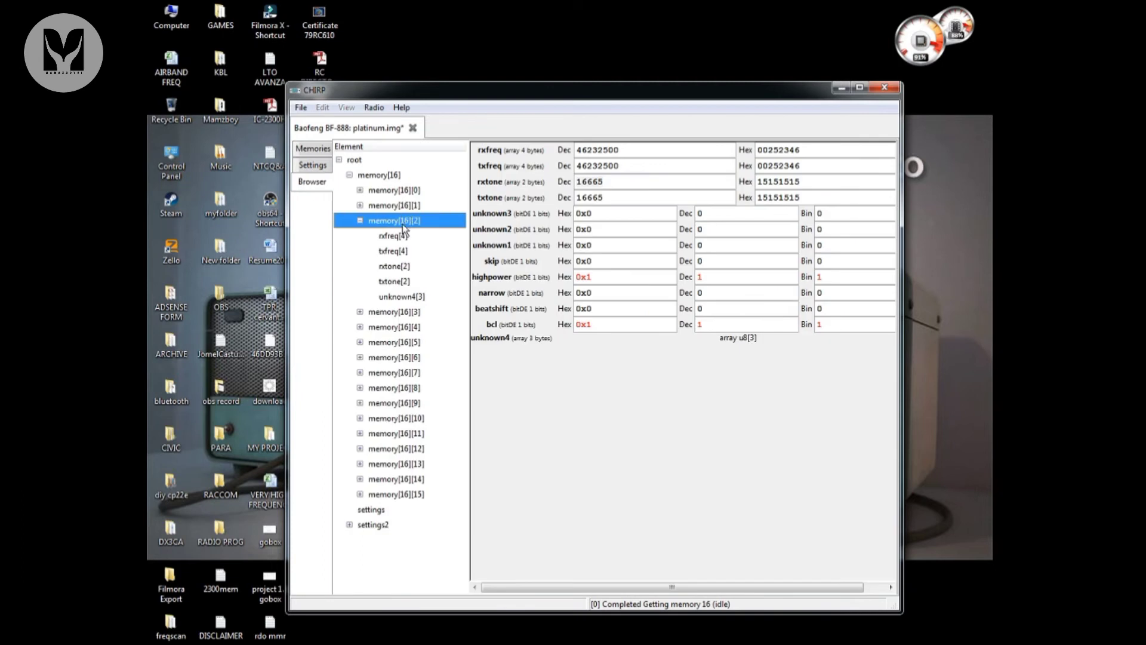
click(406, 191)
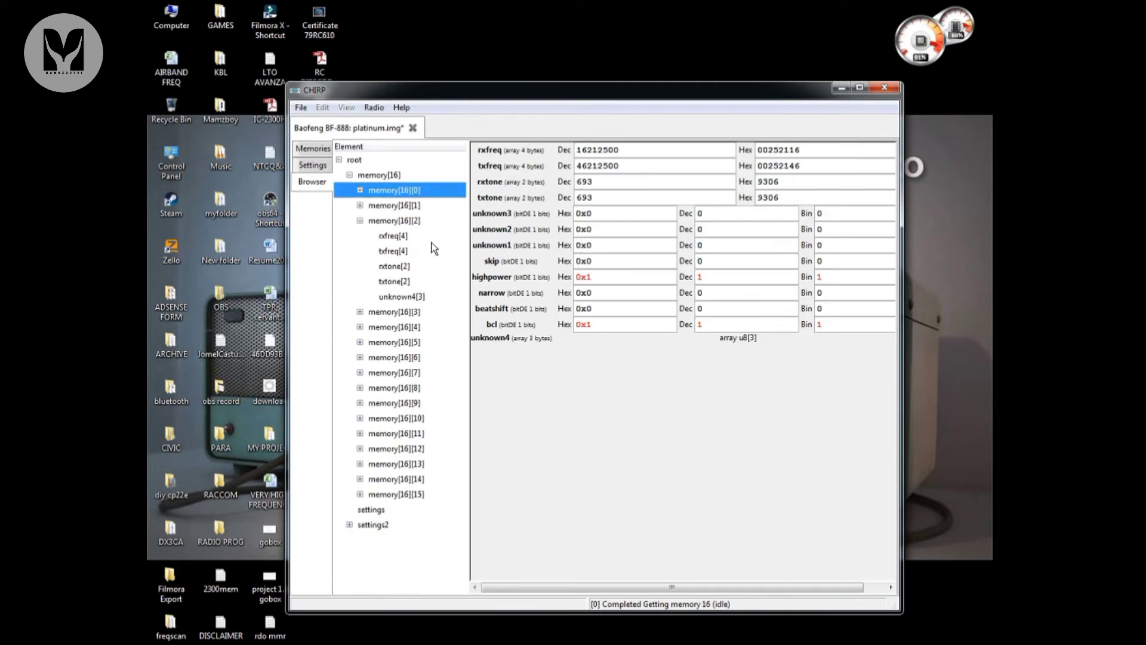
click(360, 220)
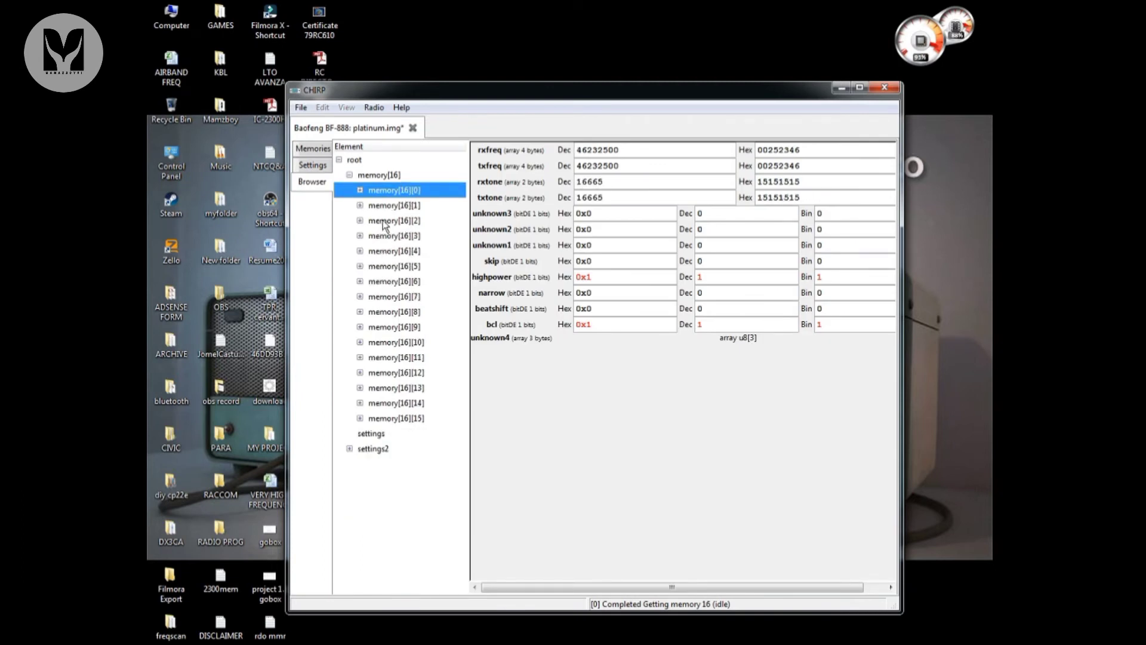
click(383, 222)
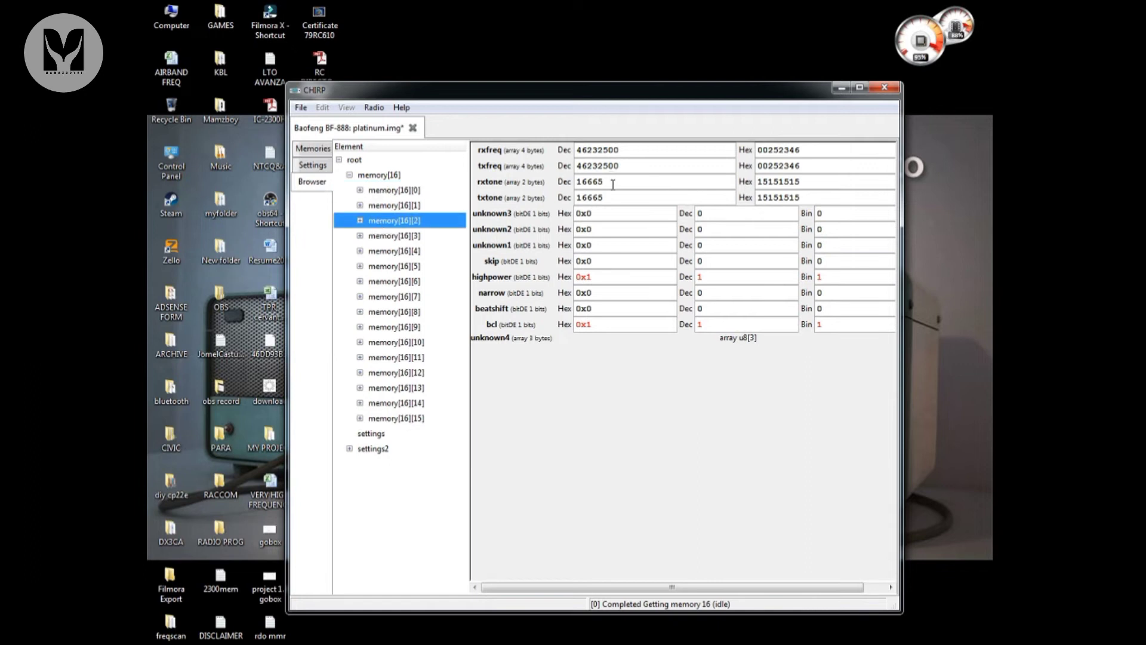
Try setting the decimal rxtone of memory[16][0] to 16665, then refresh the memory list and check channel 1
click(391, 191)
drag(600, 185, 549, 184)
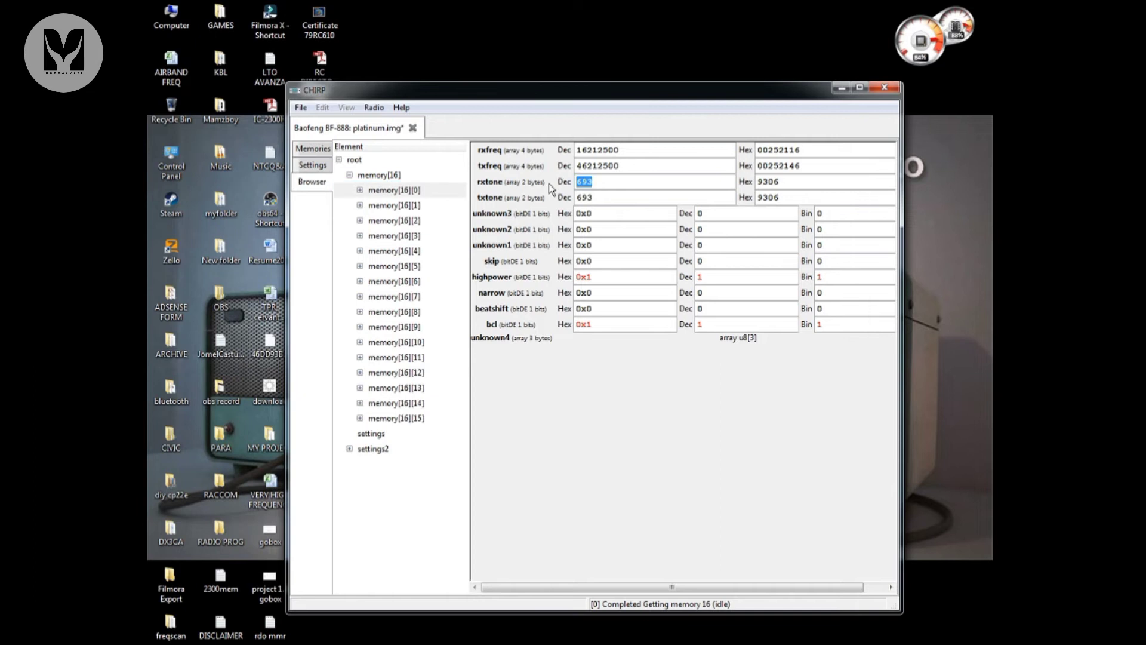
text(16665)
click(301, 156)
click(492, 154)
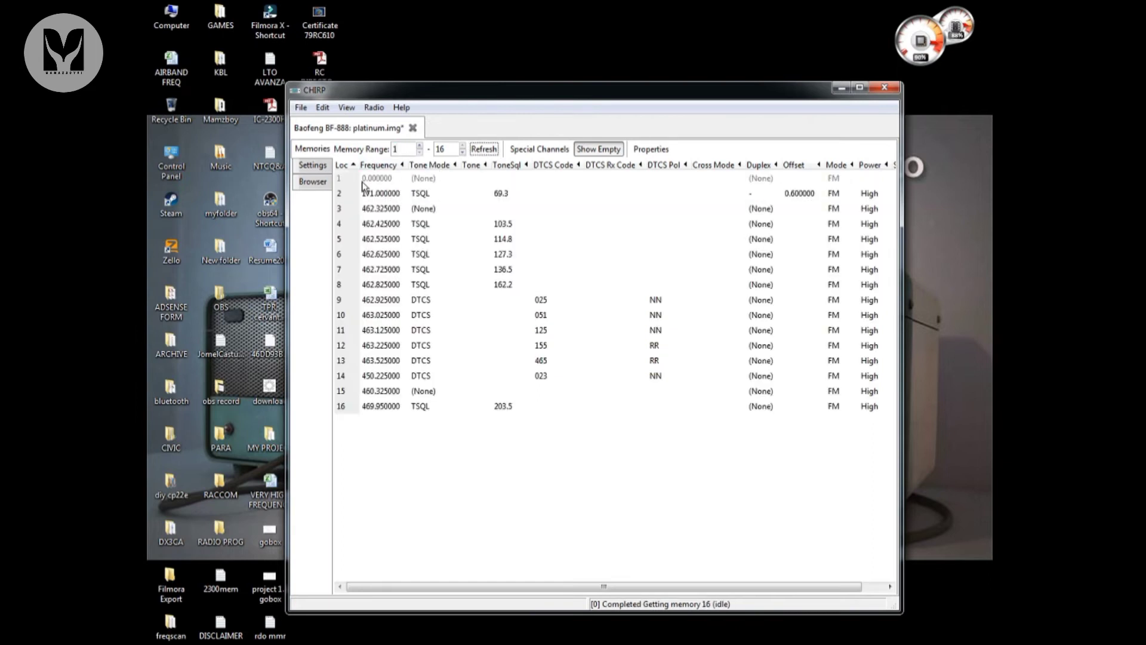
click(349, 181)
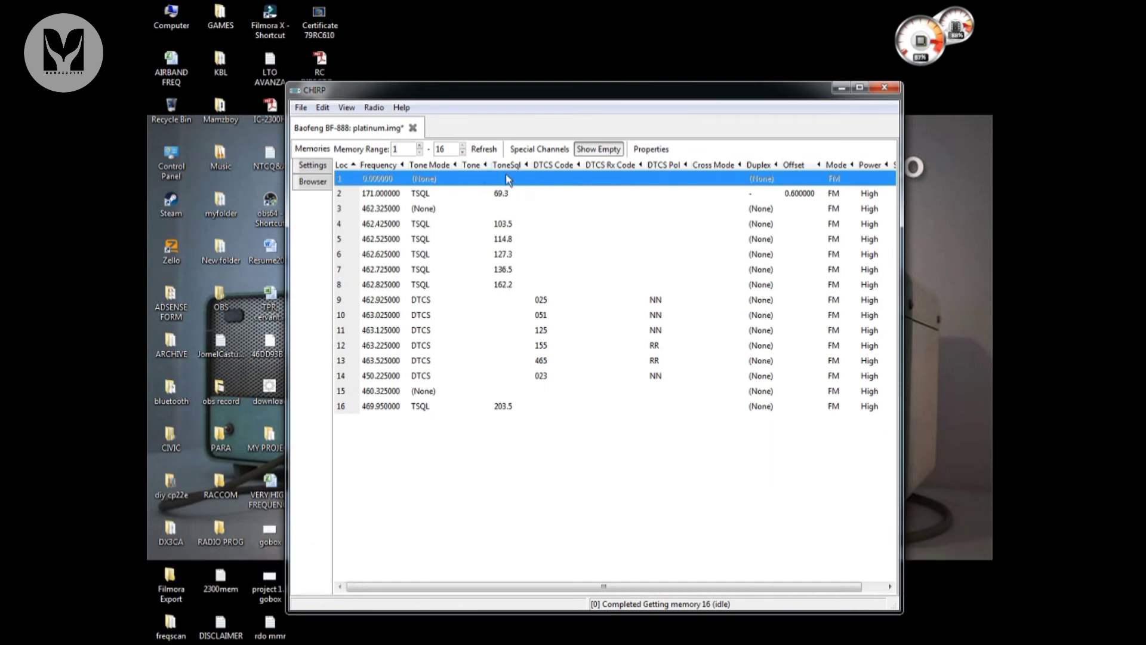
Set the decimal rxtone of memory[16][0] back to 693 and refresh the memory list
click(312, 182)
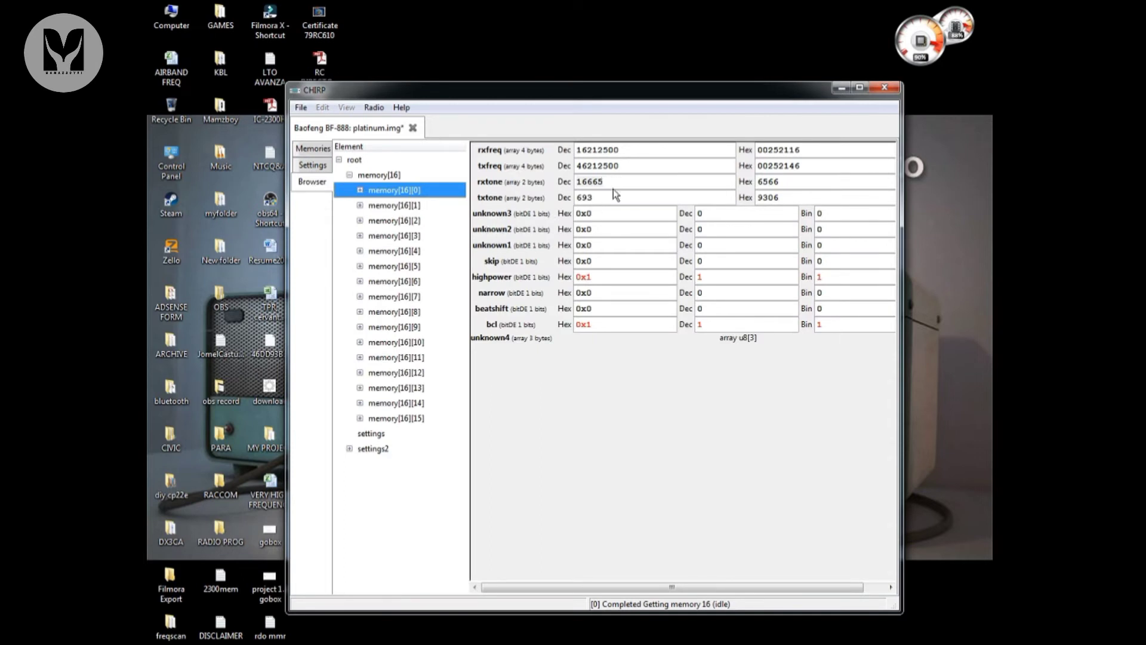
drag(613, 189, 554, 182)
text(693)
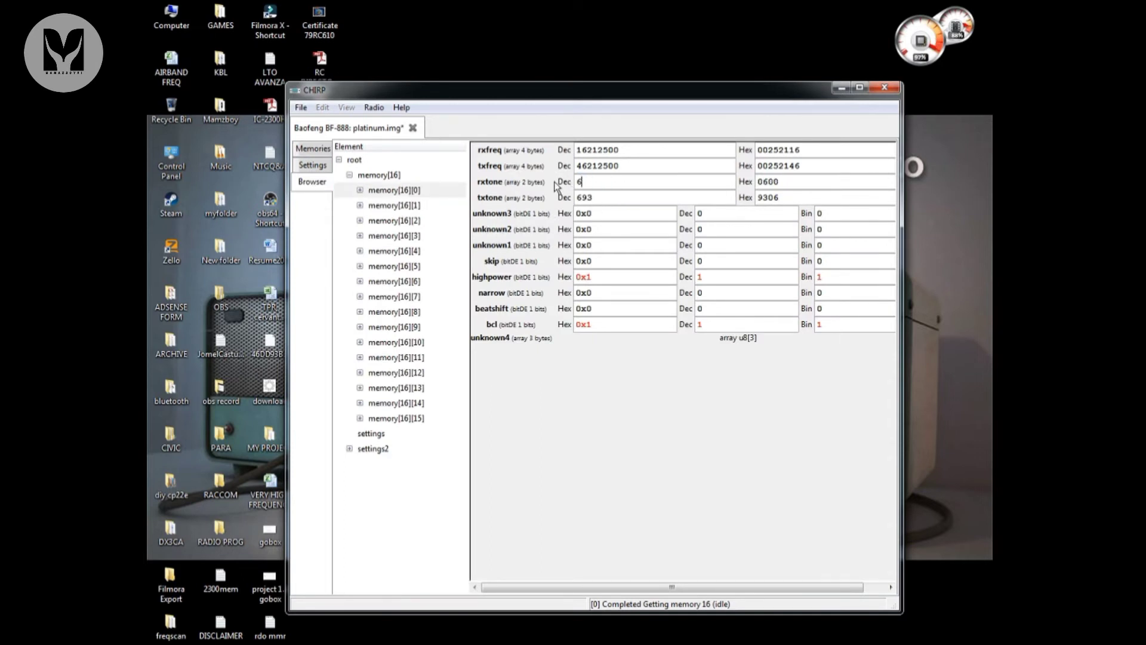
click(310, 149)
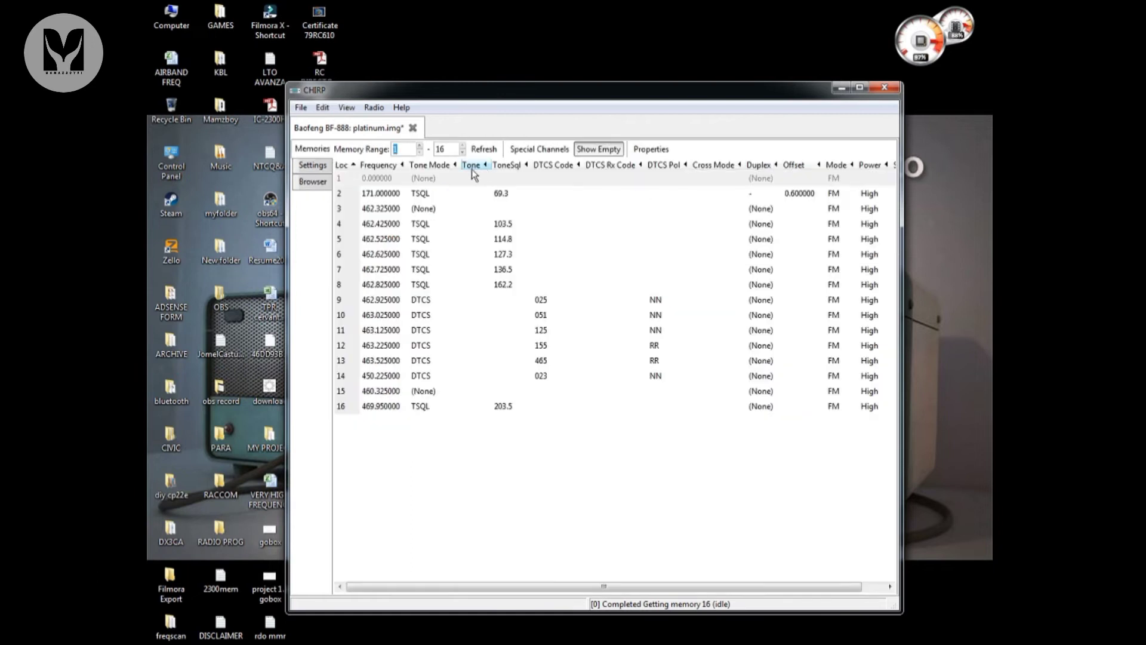
click(483, 149)
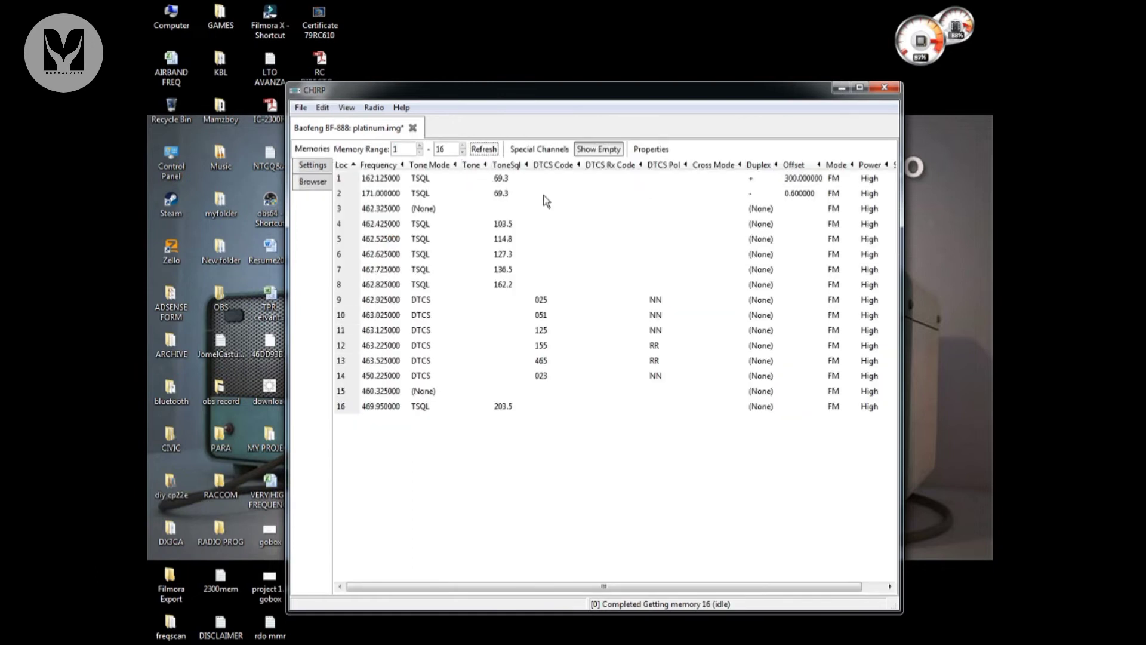
Review the entries of channels 1 and 2 in the refreshed memory list
click(353, 182)
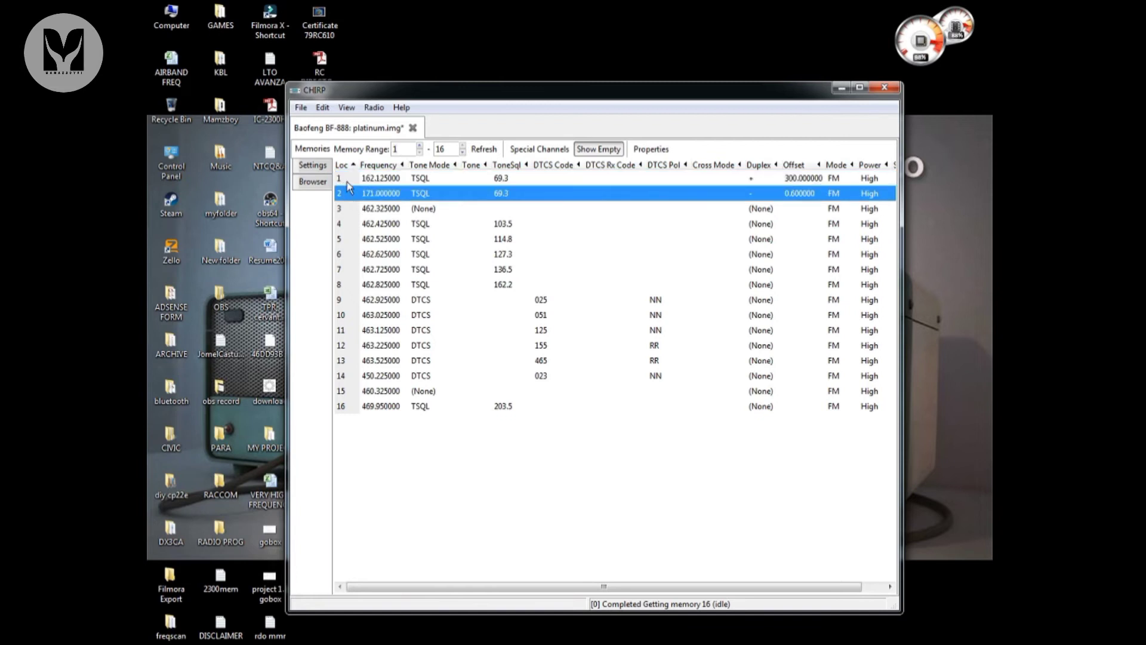
click(347, 193)
click(349, 179)
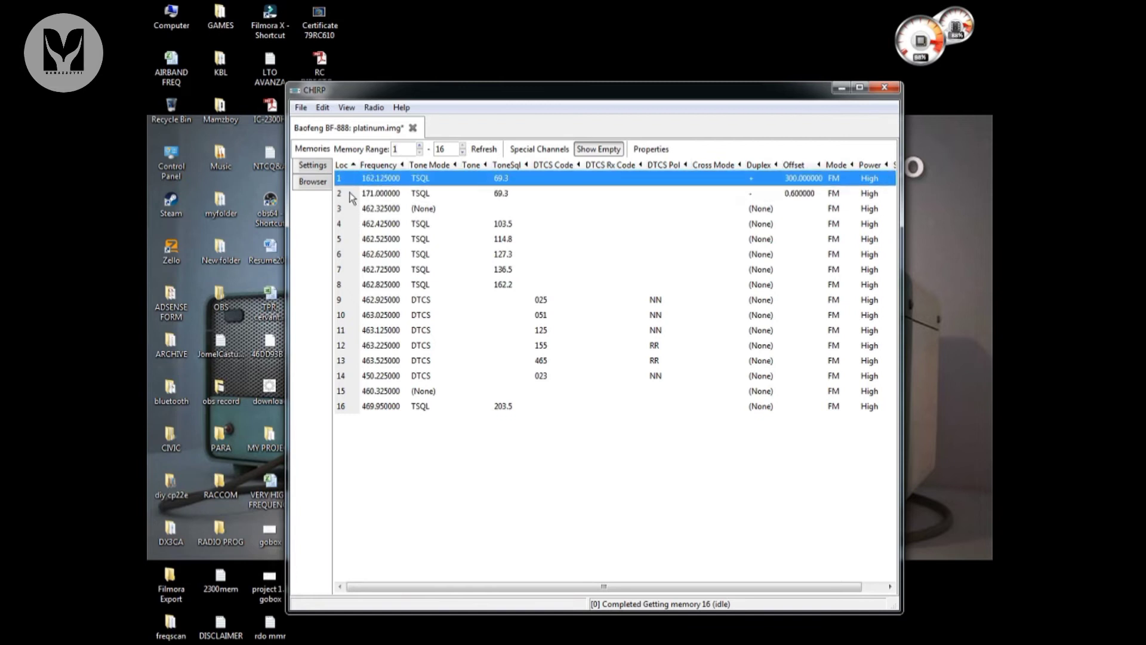
click(348, 192)
click(349, 178)
drag(519, 91, 522, 89)
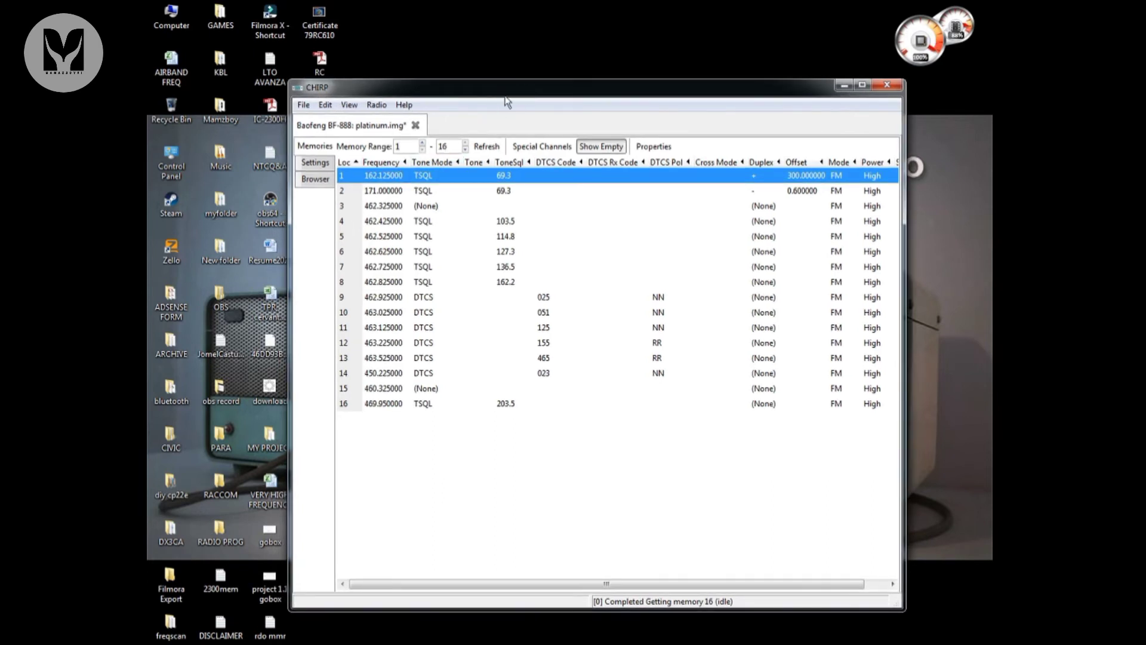
drag(510, 93, 524, 94)
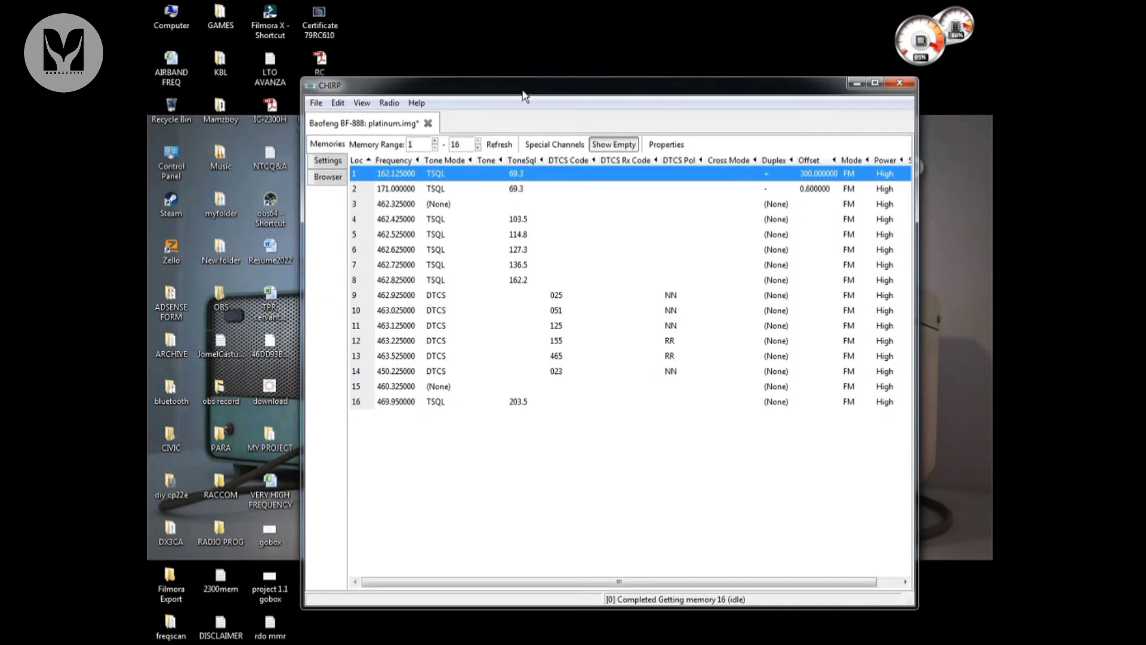
click(327, 178)
click(327, 144)
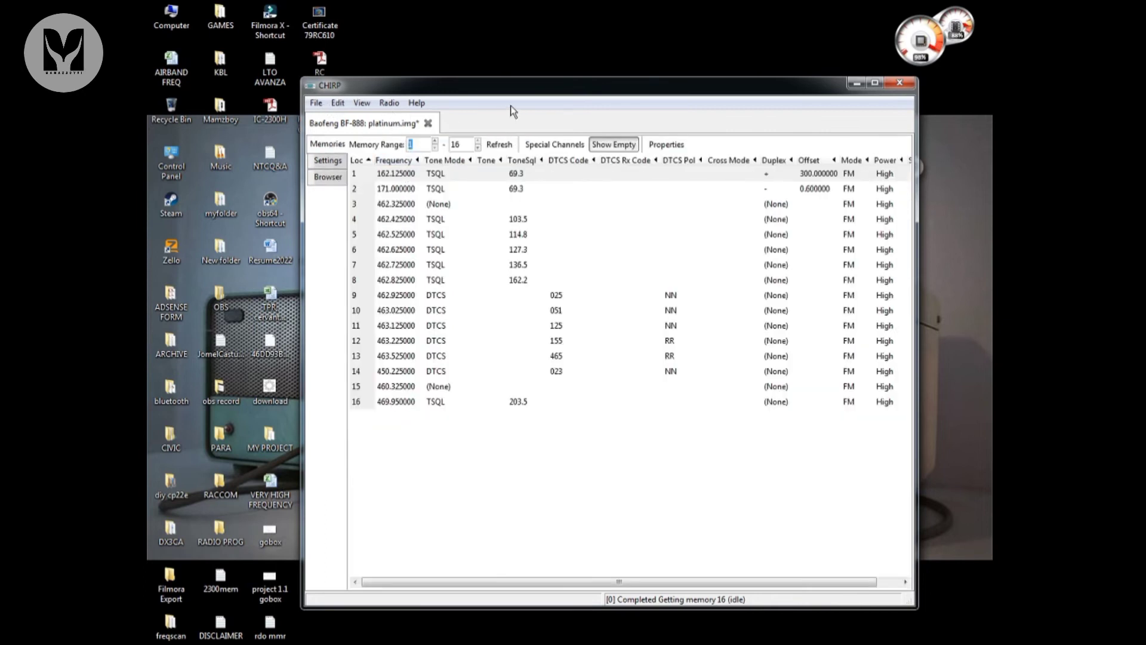
Start the upload of the edited platinum.img memories to the radio
click(388, 105)
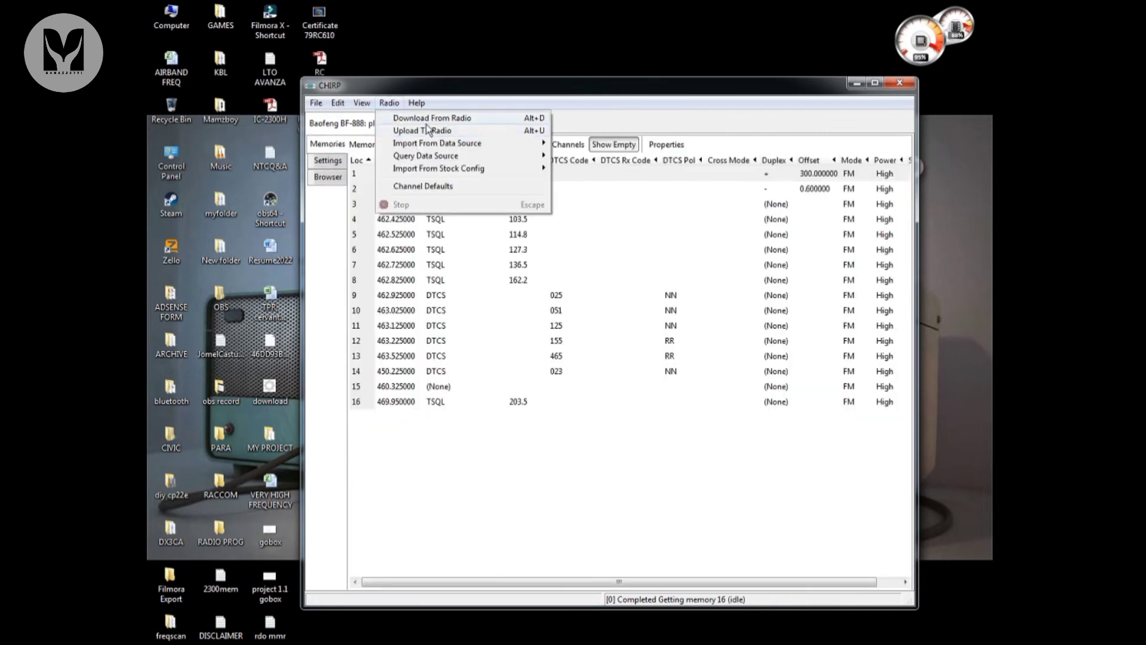
click(494, 131)
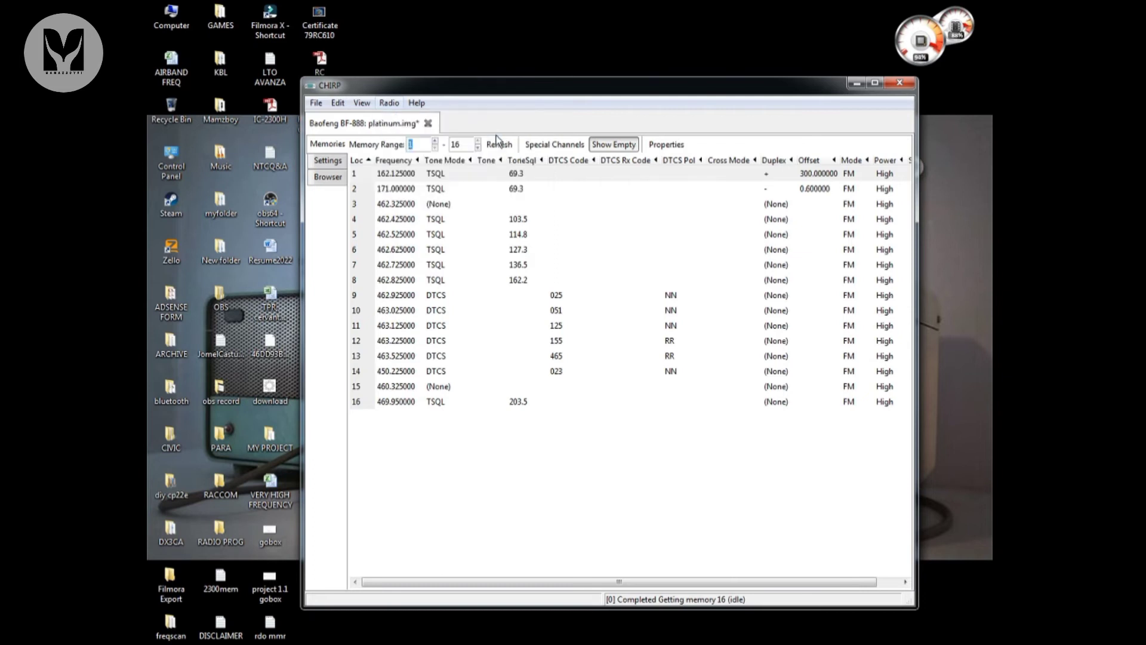